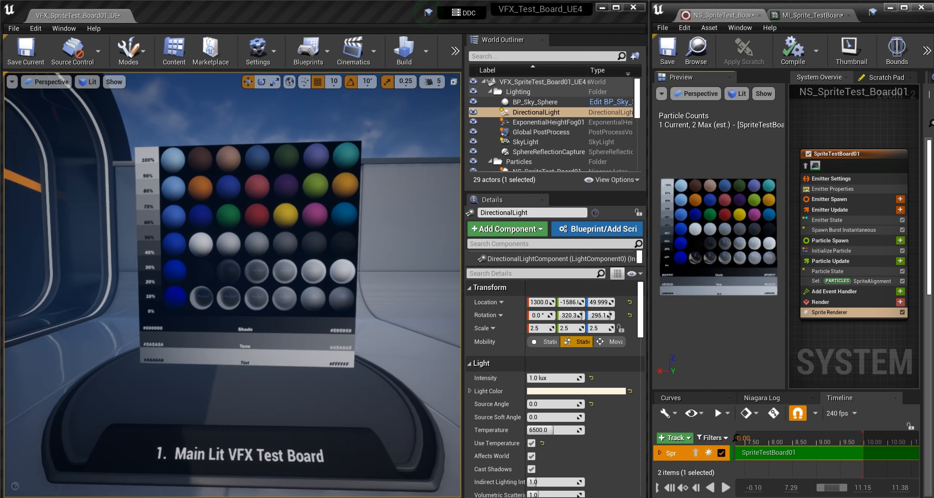
- Disable the SpriteTestBoard01 emitter's Sprite Renderer and re-enable it to compare the board in the viewport
left_click_drag(735, 192, 735, 214)
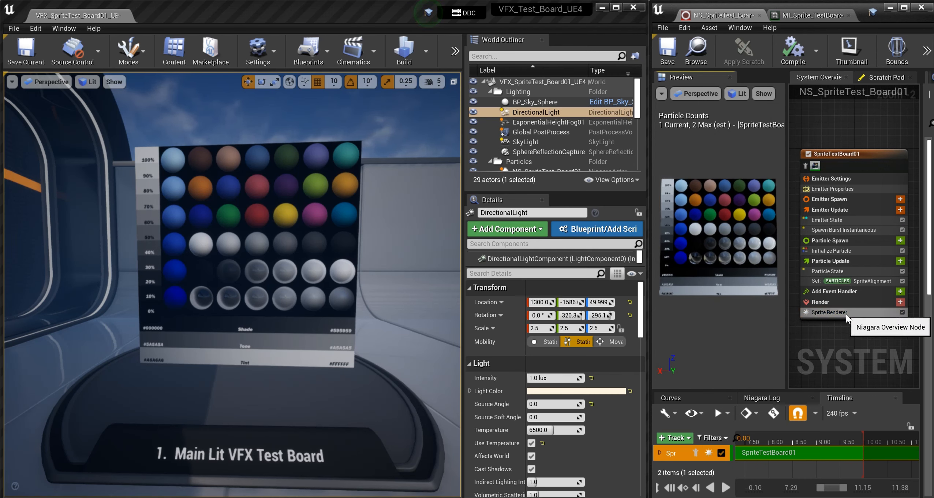
left_click(903, 312)
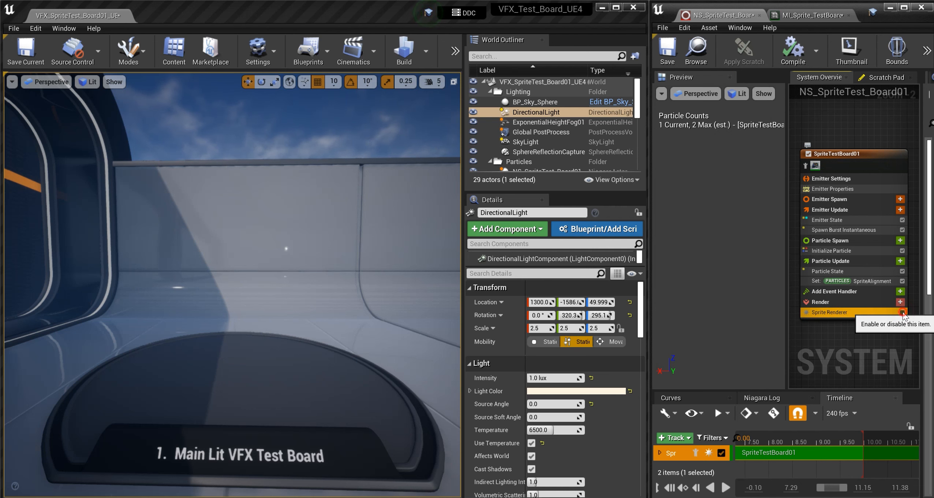
left_click(902, 311)
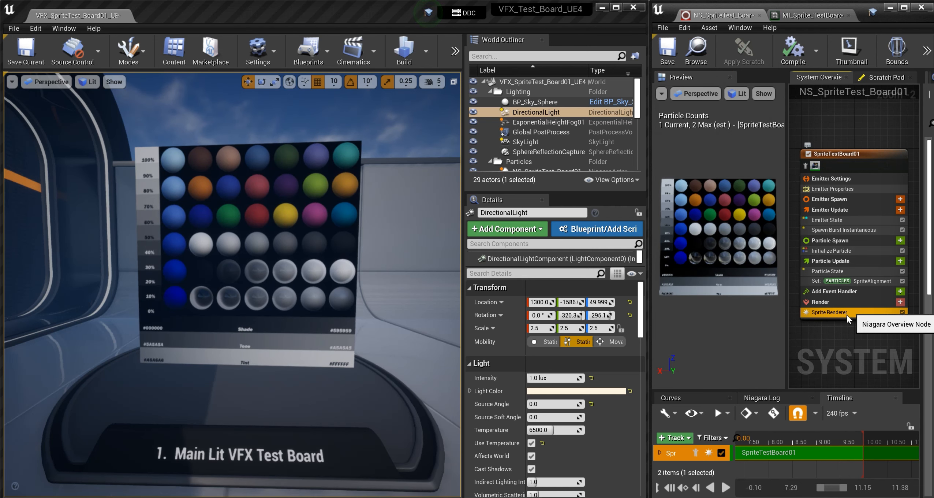
- Switch to the sprite test board's material instance, try Normal Intensity at 0, and return it to 2
left_click(810, 16)
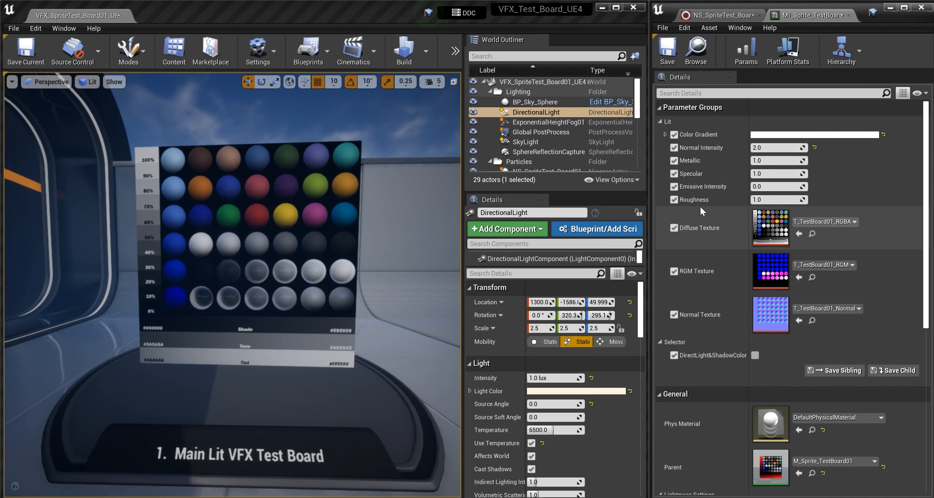
left_click(770, 147)
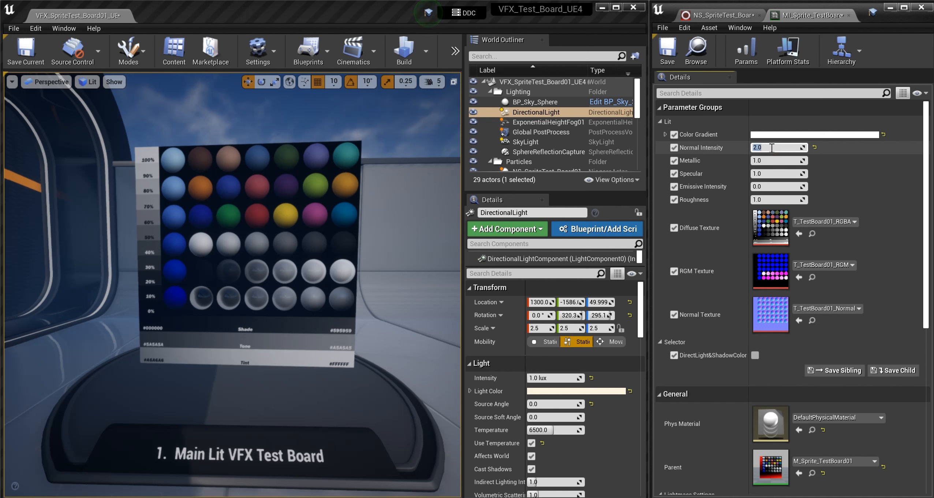
type("0")
key("Return")
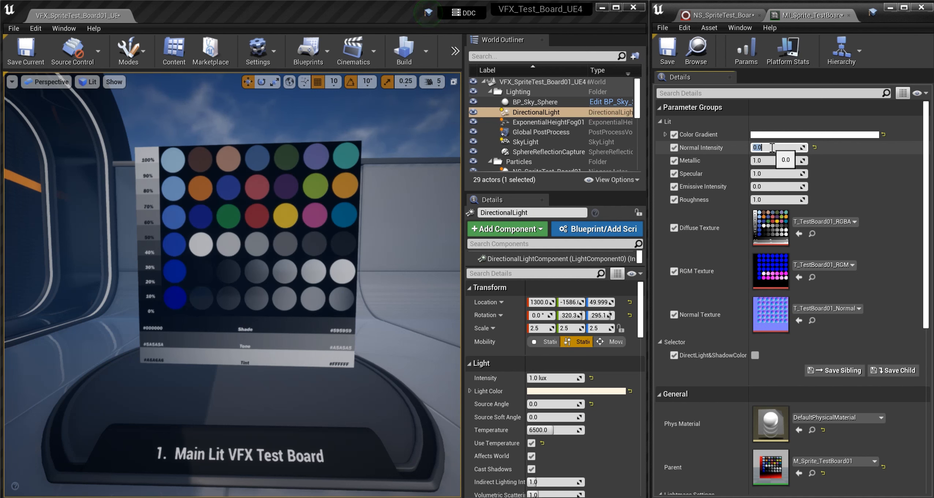
type("3")
key("Return")
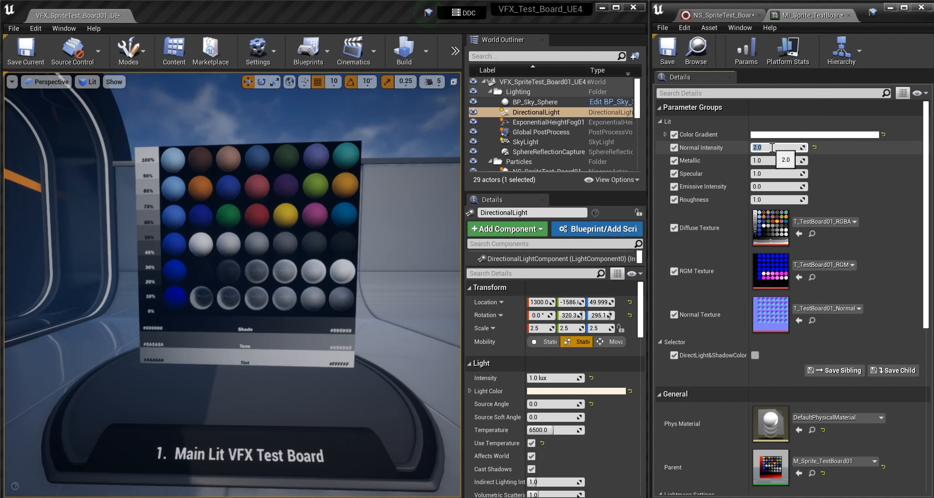
type("2")
key("Return")
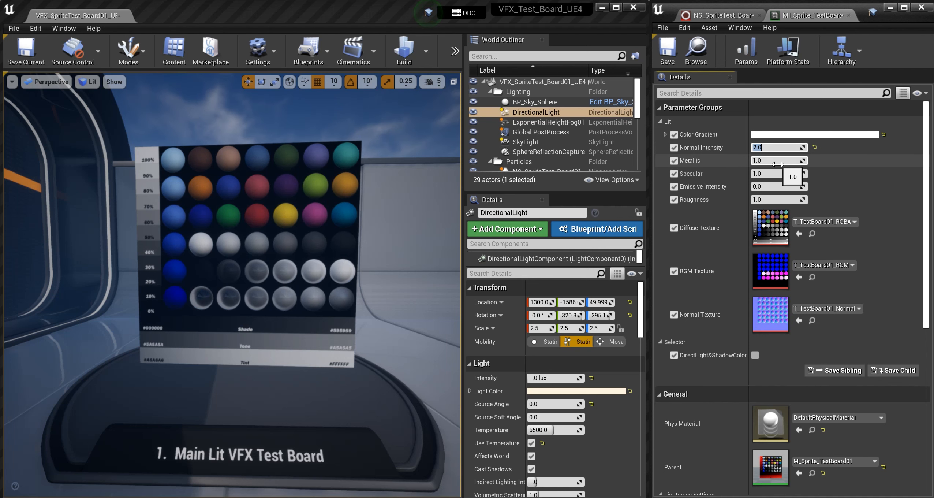
- Try the material instance's Metallic and Specular at 0, and return both to 1
left_click(777, 161)
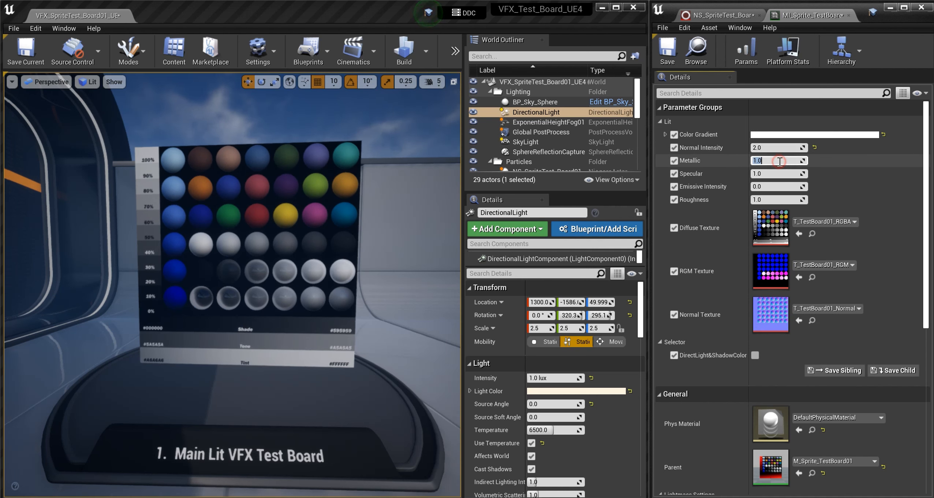
type("0")
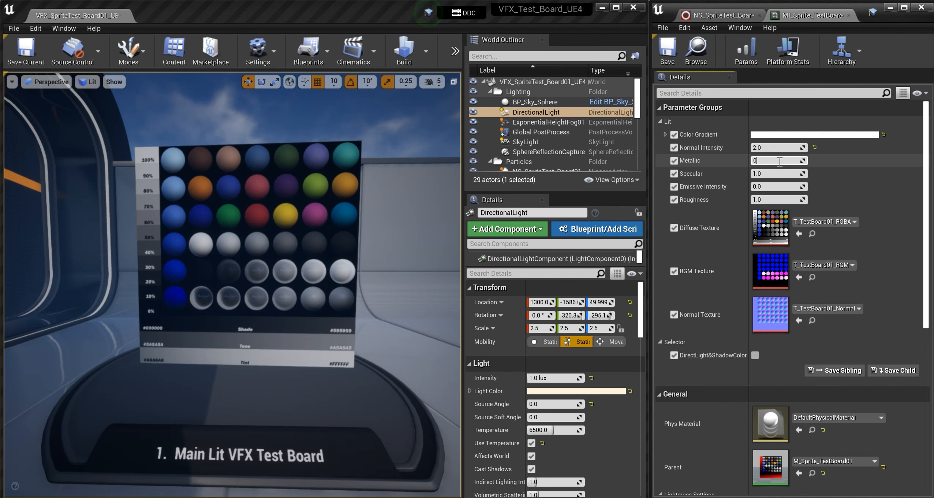
left_click(778, 174)
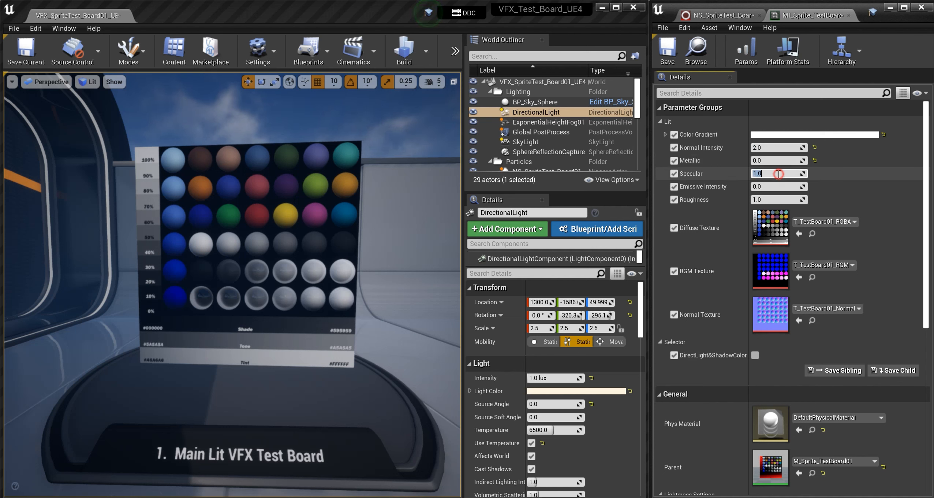
type("0")
key("Return")
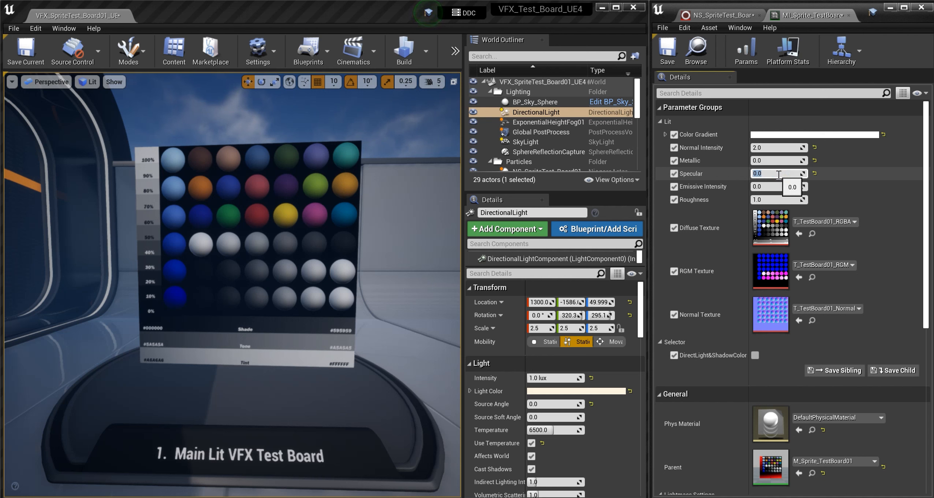
type("1")
left_click(777, 162)
type("1")
left_click(777, 173)
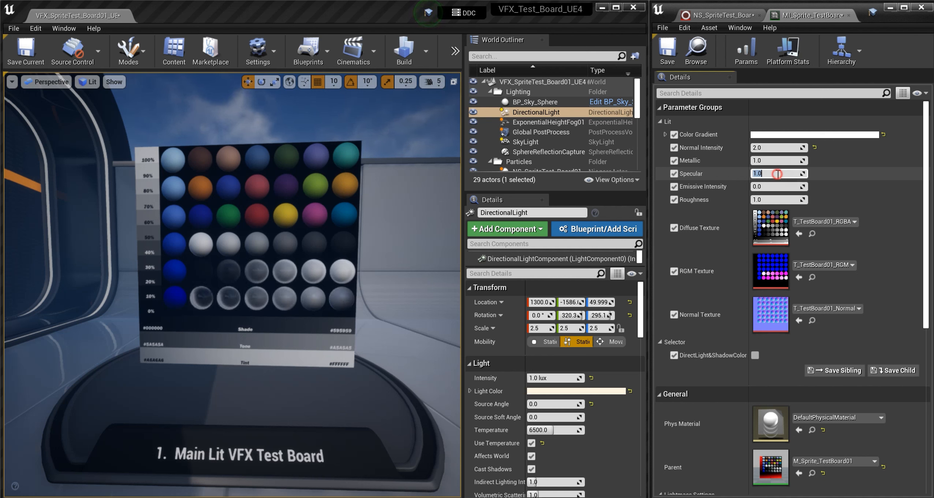
- Try the material instance's Roughness at 0 and return it to 1
left_click(779, 200)
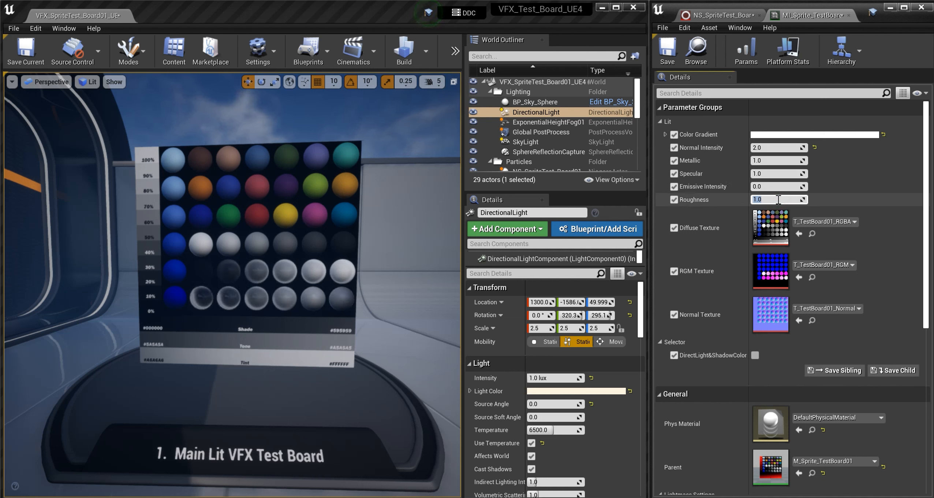
type("0")
key("Return")
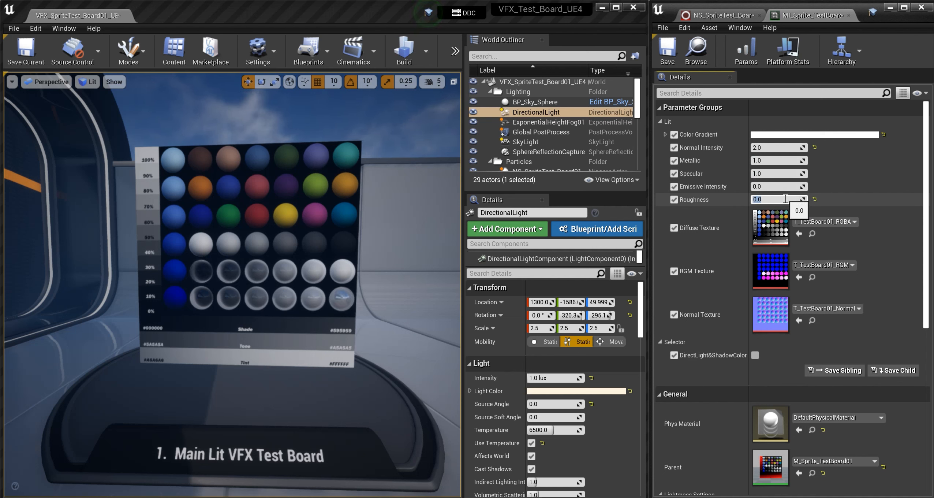
type("1")
key("Return")
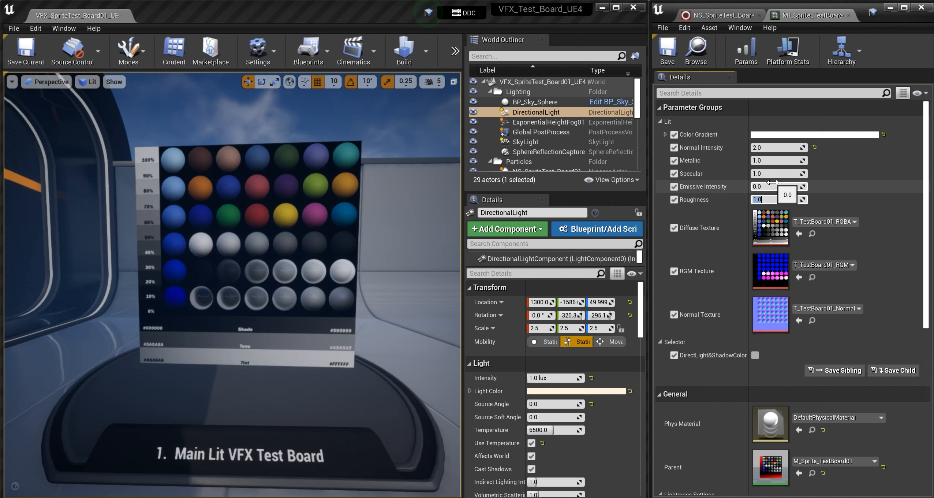
- Change the material instance's Color Gradient to a red with hex sRGB FF392BFF
left_click(765, 135)
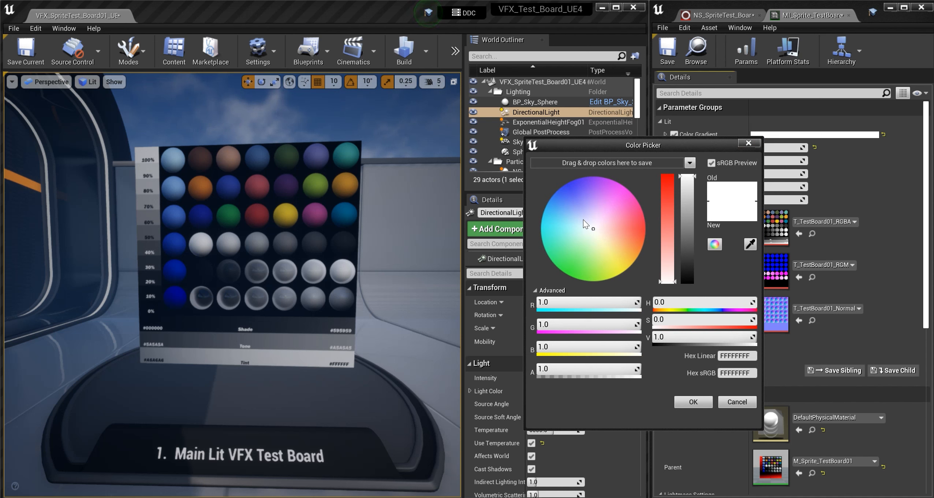
left_click_drag(583, 219, 663, 226)
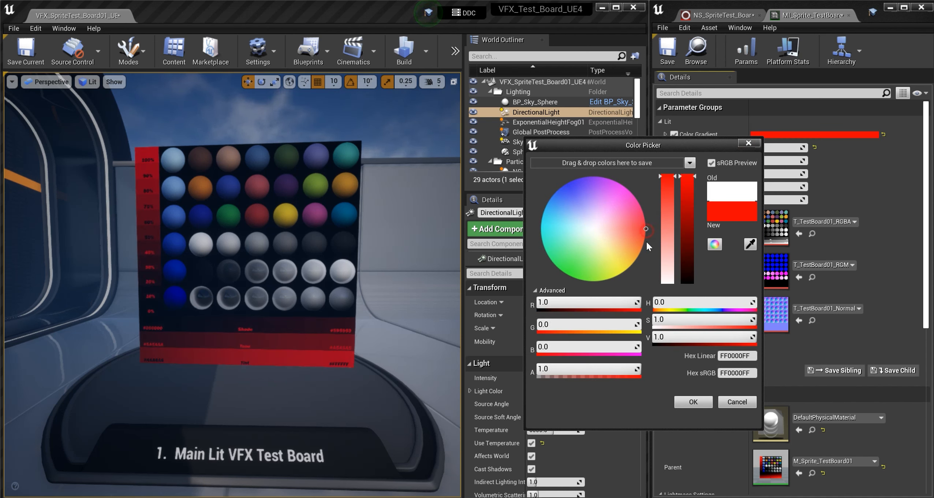
mouse_move(643, 244)
left_mouse_down()
mouse_move(623, 275)
mouse_move(597, 285)
mouse_move(557, 276)
mouse_move(537, 210)
mouse_move(552, 182)
mouse_move(603, 167)
mouse_move(631, 184)
mouse_move(644, 256)
mouse_move(645, 229)
left_mouse_up()
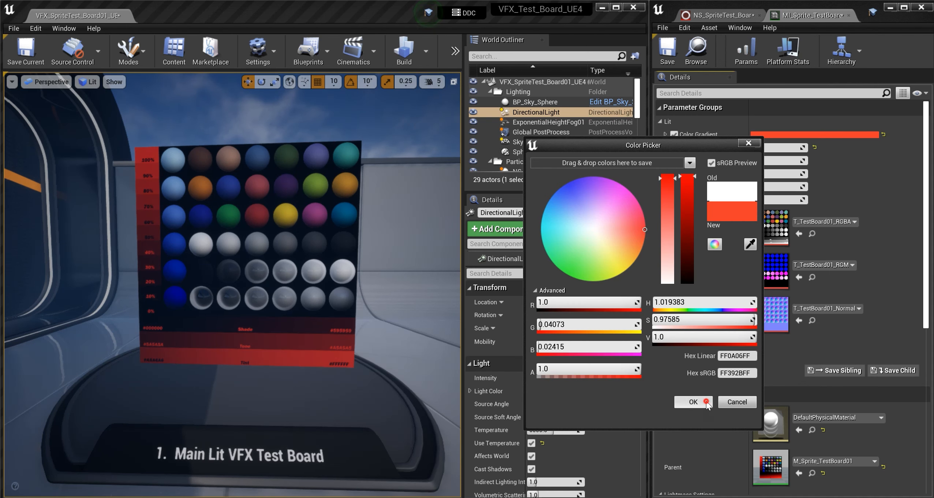
left_click(706, 400)
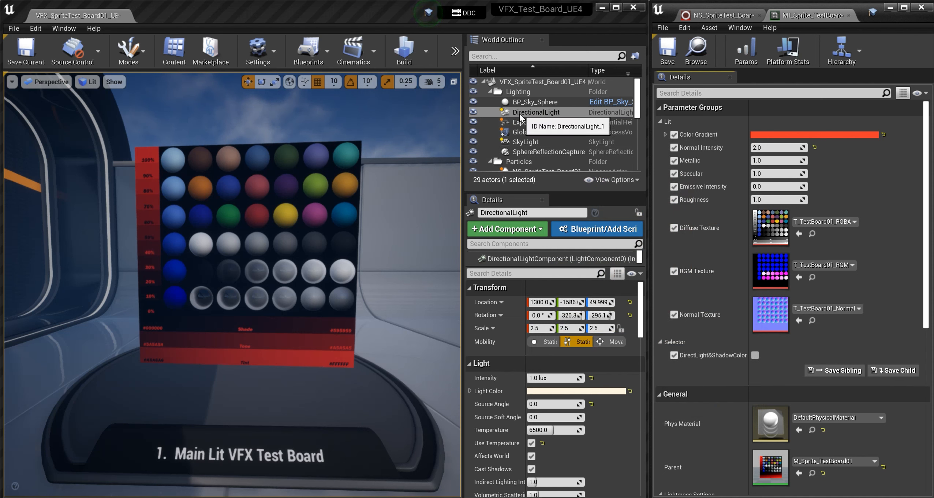
- Raise the DirectionalLight's intensity through 10, 20 and 100 to 300 lux to test the board under strong light
left_click(558, 379)
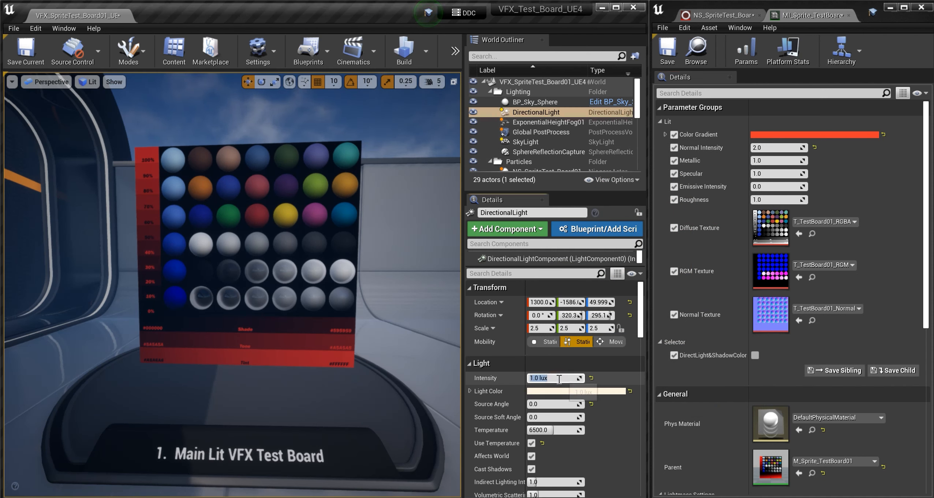
type("10")
key("Return")
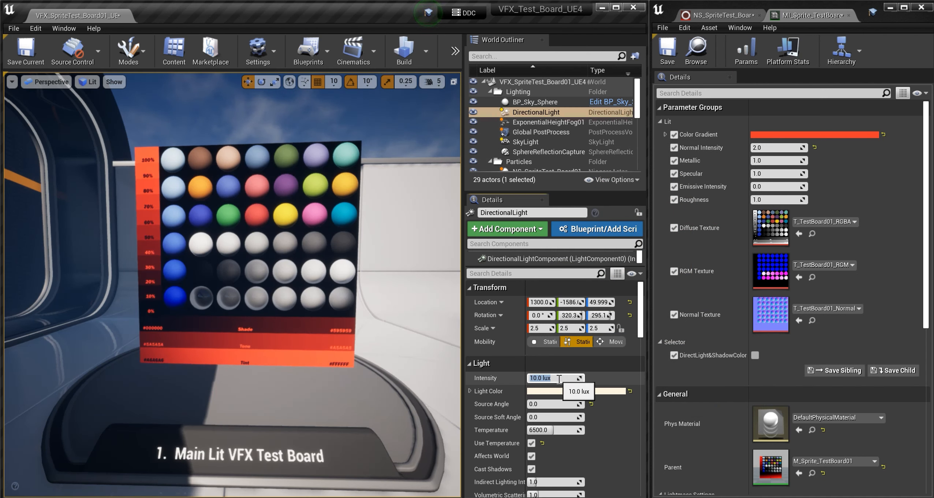
type("20")
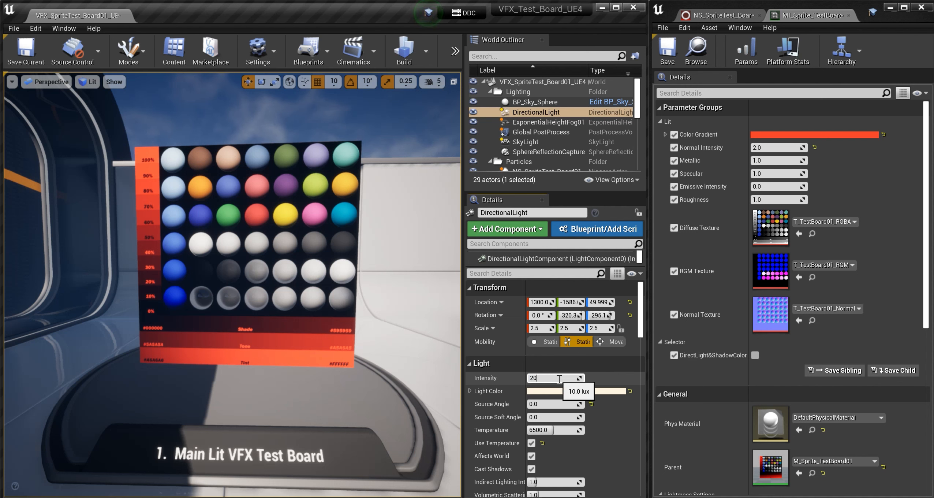
key("Return")
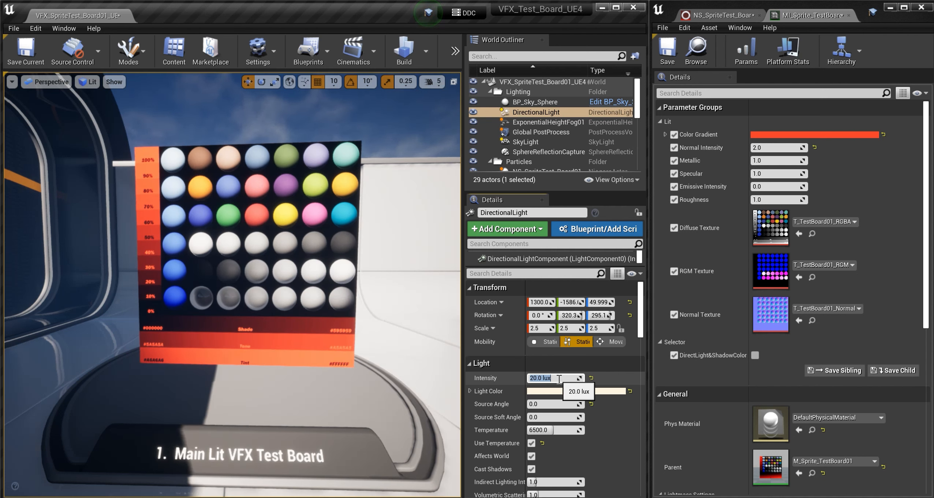
type("100")
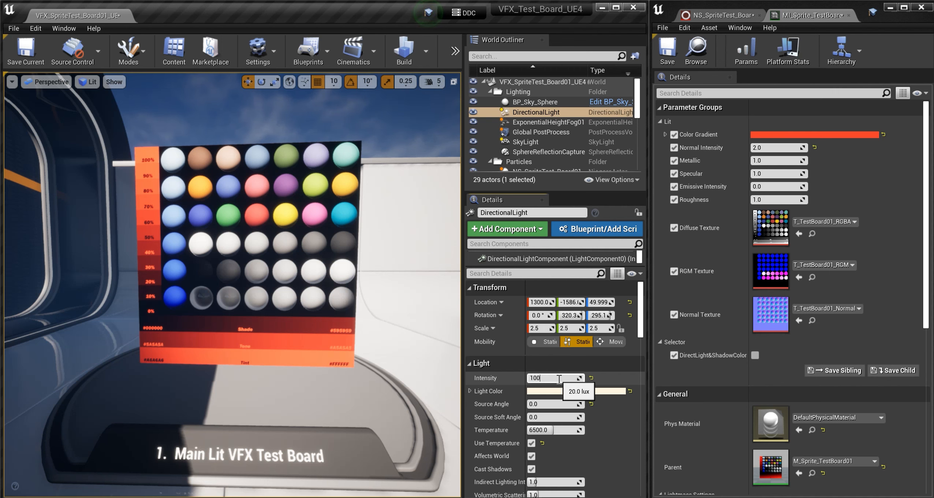
key("Return")
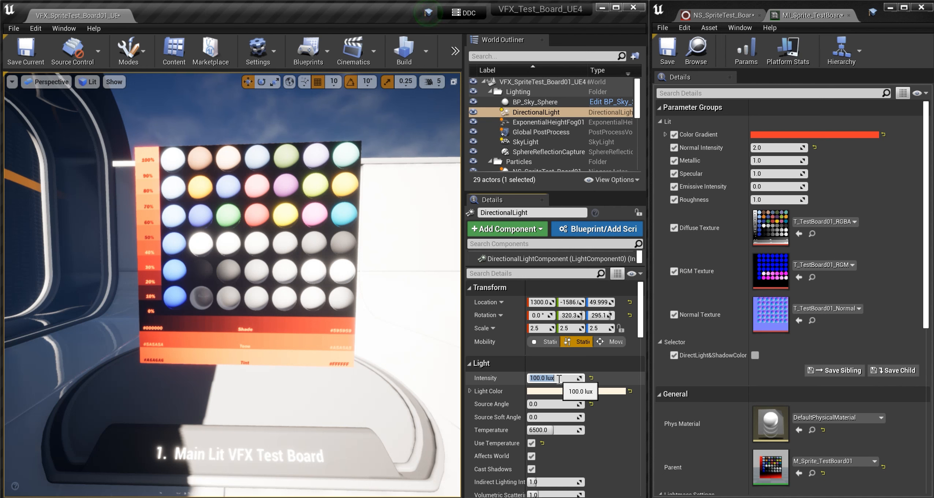
type("300")
key("Return")
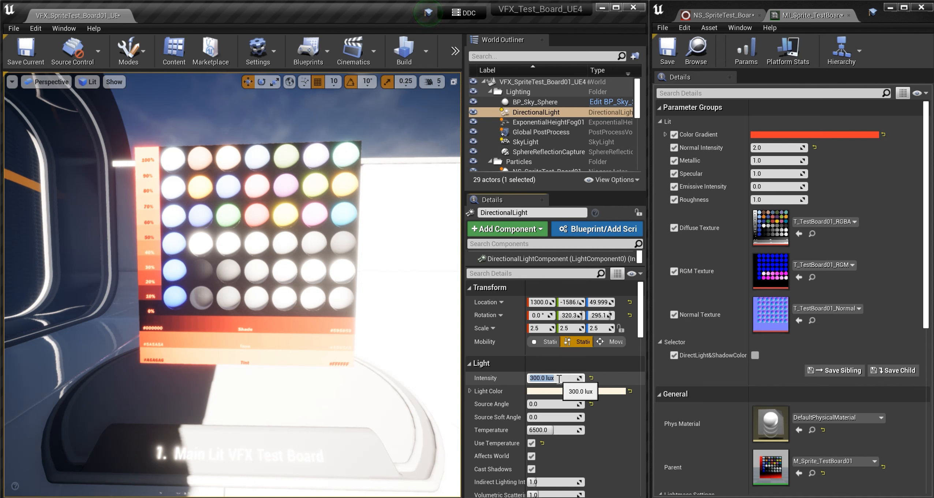
- Set the material instance's Color Gradient to pure white, hex FFFFFFFF
left_click(761, 133)
left_click_drag(659, 204, 663, 281)
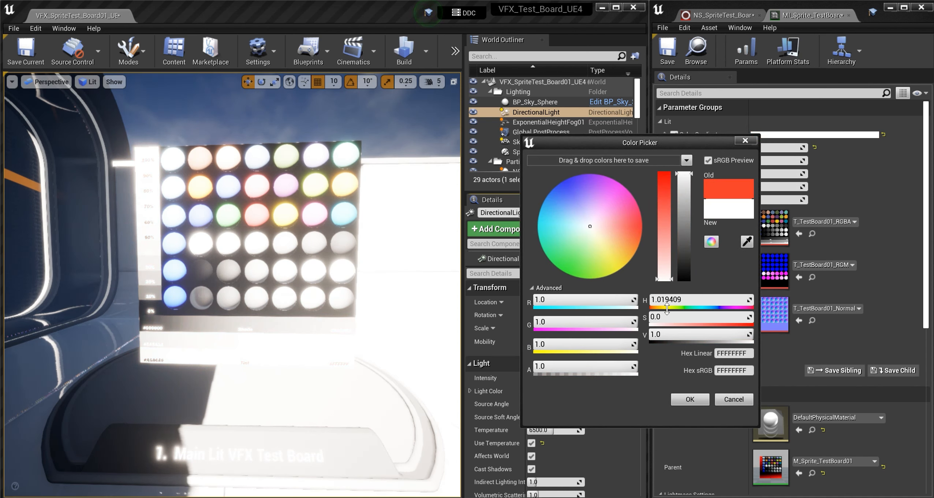
left_click(683, 401)
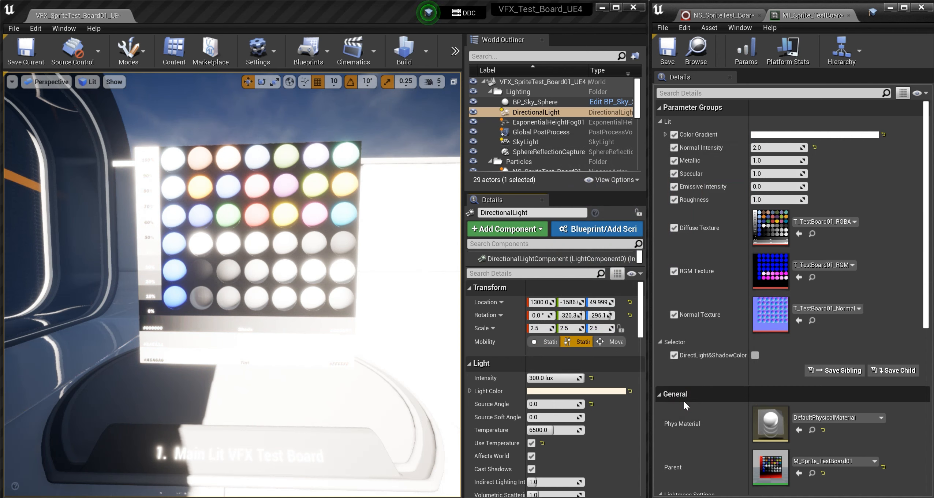
- Lower the DirectionalLight's intensity through 100, 50, 20, 10 and 5 to 1 lux
left_click(554, 379)
type("100")
key("Return")
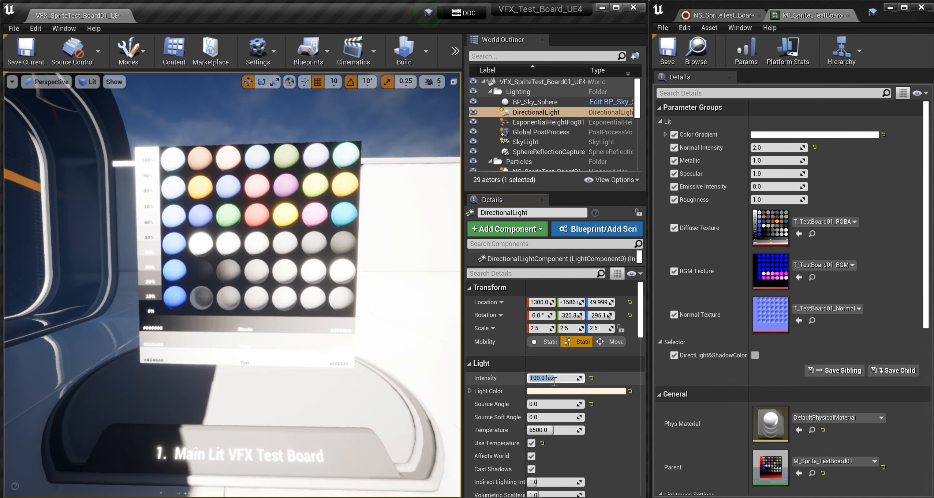
type("50")
key("Return")
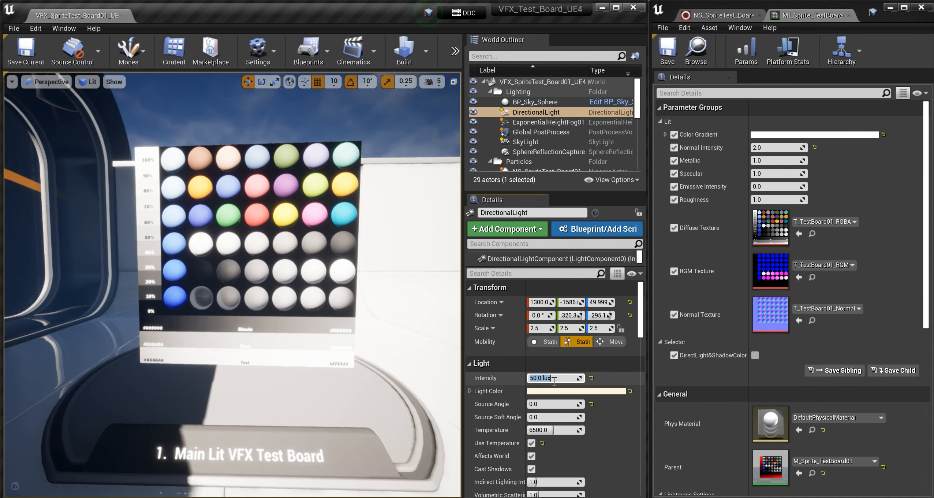
type("20")
key("Return")
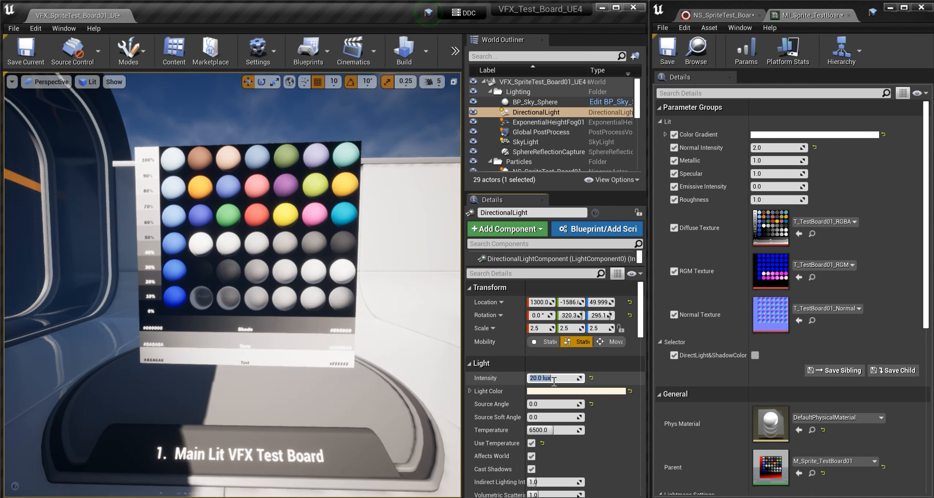
type("10")
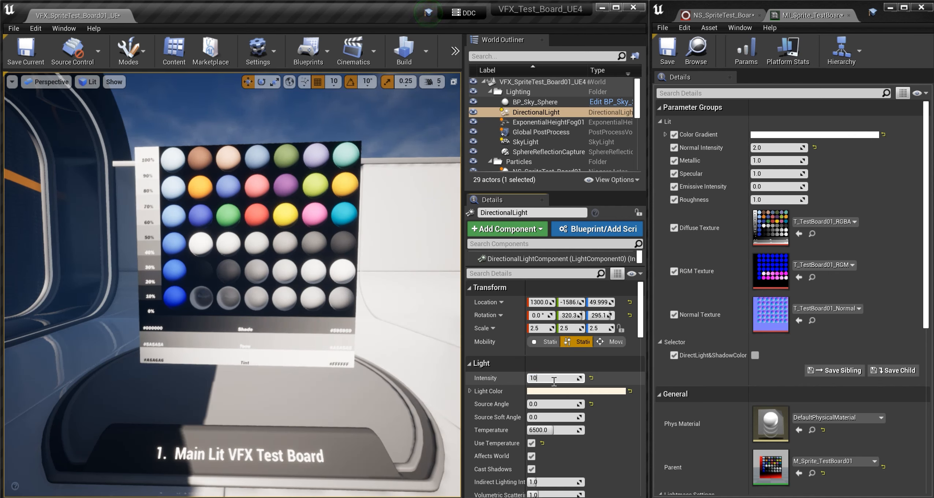
key("Return")
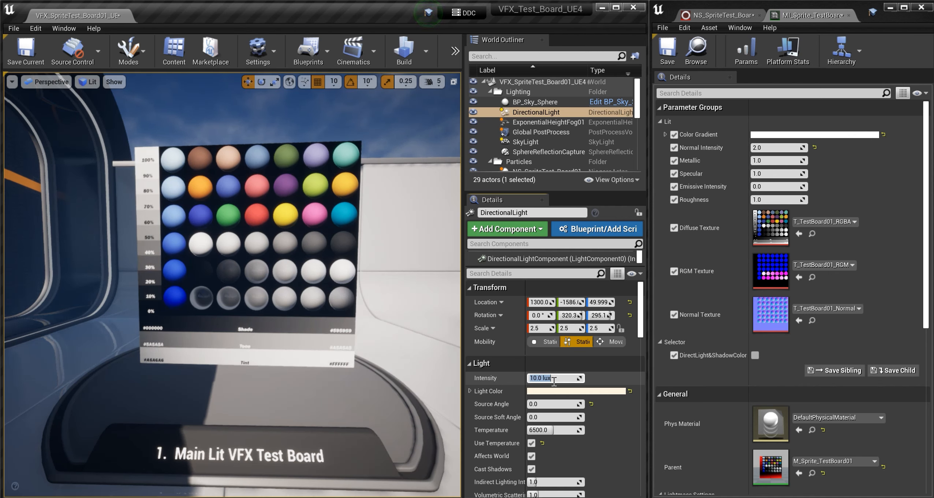
type("5")
key("Return")
type("1")
key("Return")
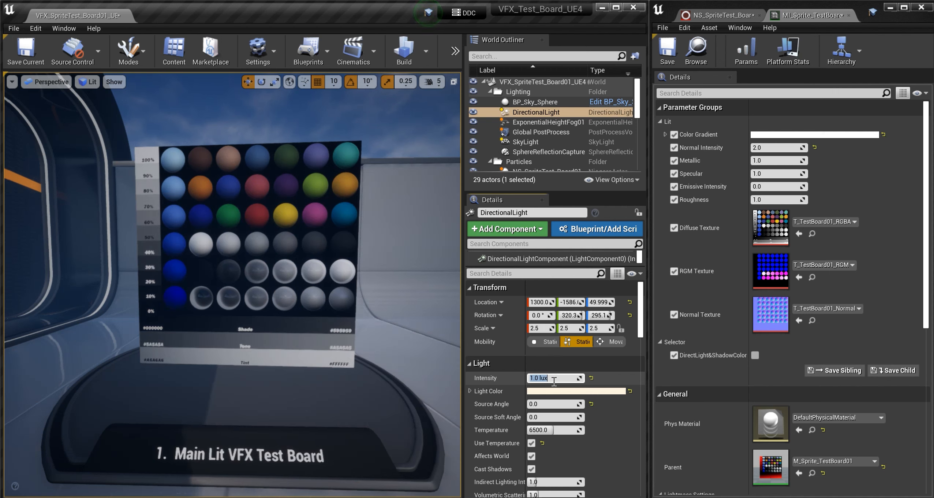
- Raise the DirectionalLight's intensity through 2, 3 and 4 lux, and return it to 1 lux
type("2")
key("Return")
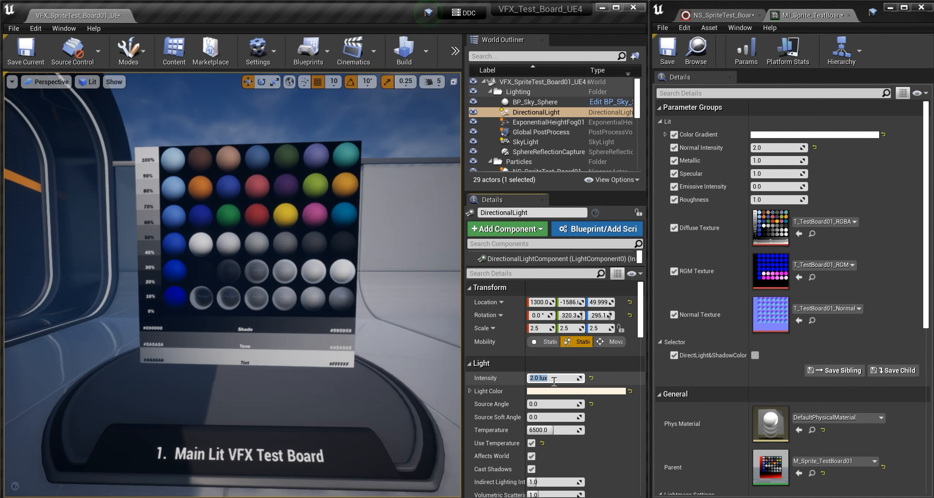
type("3")
key("Return")
type("4")
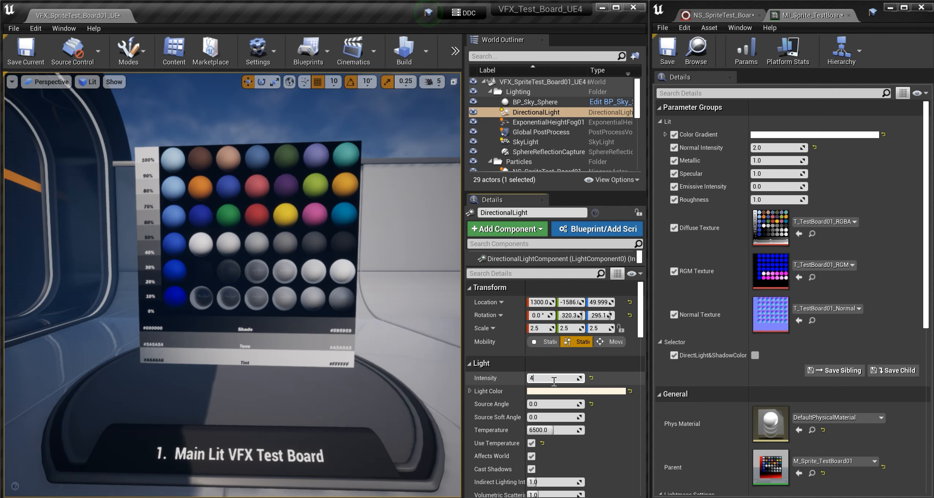
key("Return")
type("1")
key("Return")
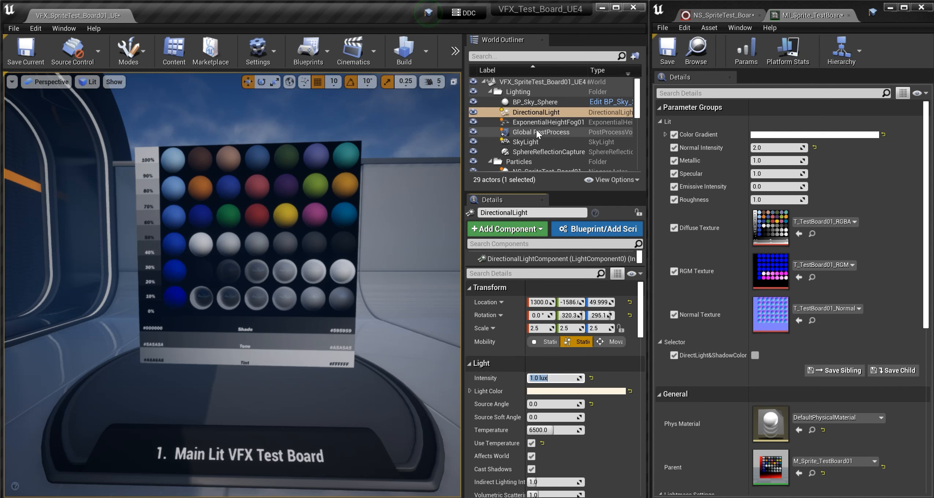
- Hide the DirectionalLight, BP_Sky_Sphere and ExponentialHeightFog01, toggling the light and fog a few times to compare their effect on the board
left_click(473, 112)
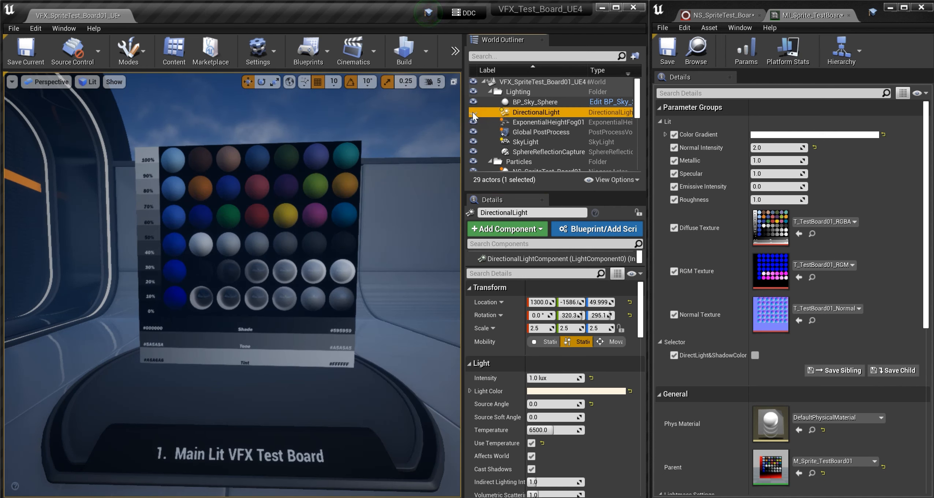
left_click(473, 104)
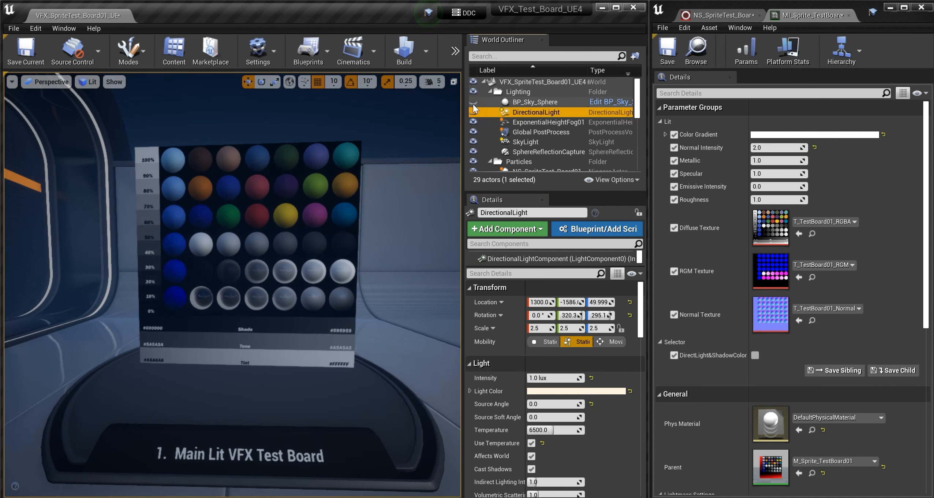
left_click(474, 123)
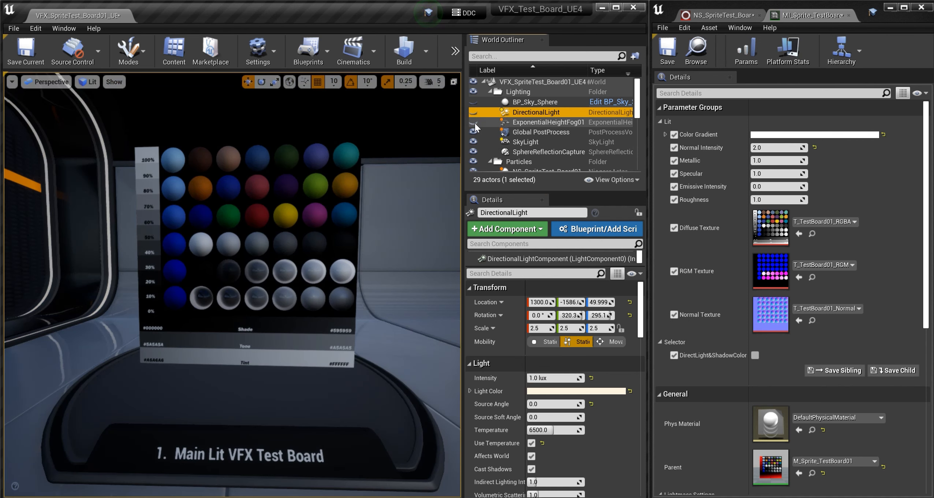
left_click(474, 123)
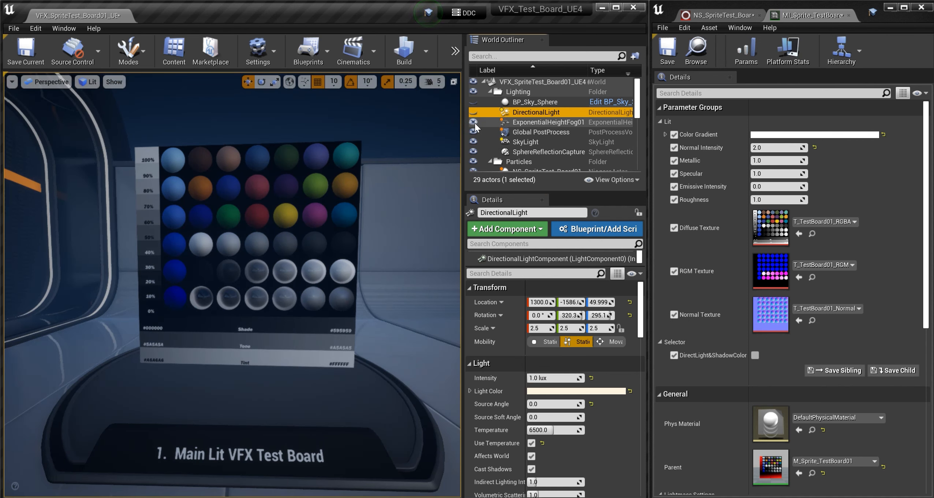
left_click(474, 122)
left_click(474, 123)
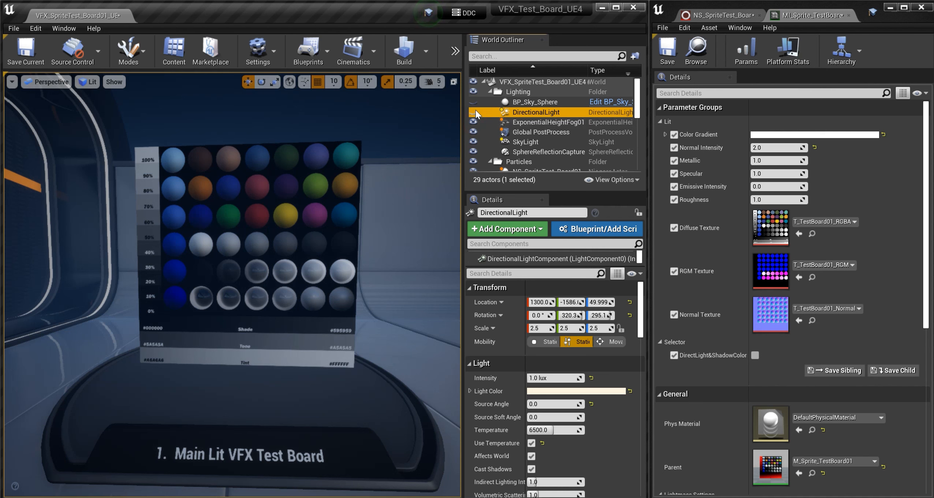
left_click(475, 112)
left_click(475, 112)
left_click(473, 123)
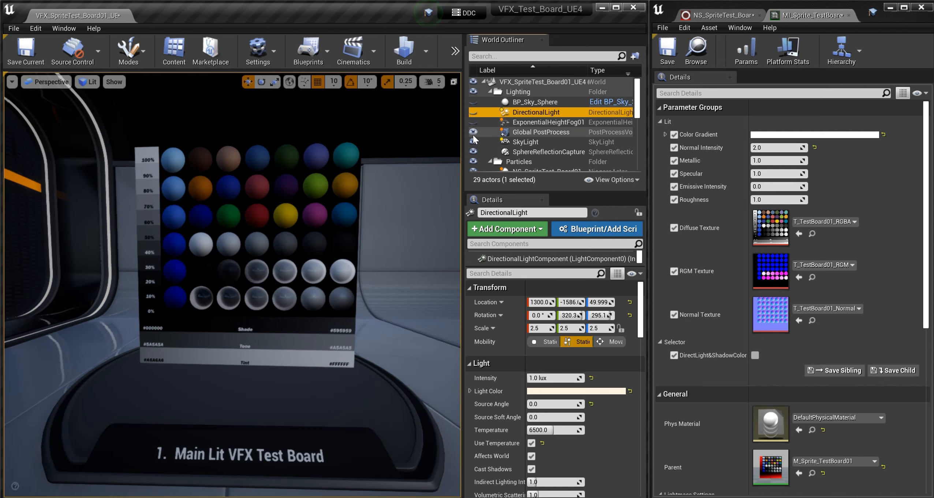
- Toggle the SkyLight's visibility repeatedly to compare its effect on the board, leaving it hidden
left_click(473, 142)
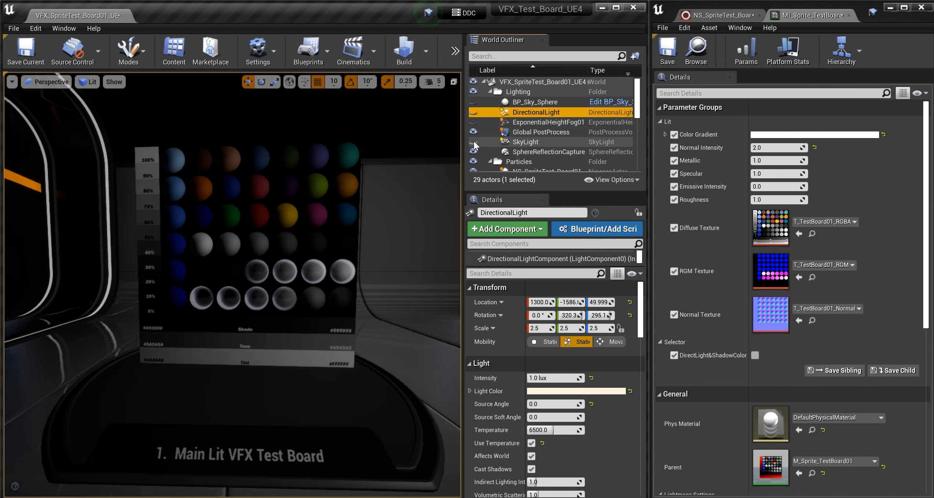
left_click(474, 142)
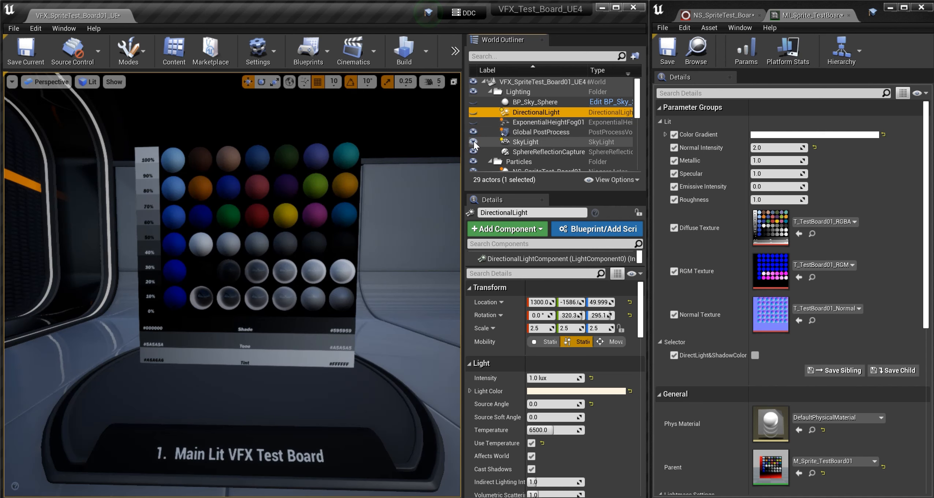
left_click(474, 142)
left_click(473, 142)
left_click(473, 142)
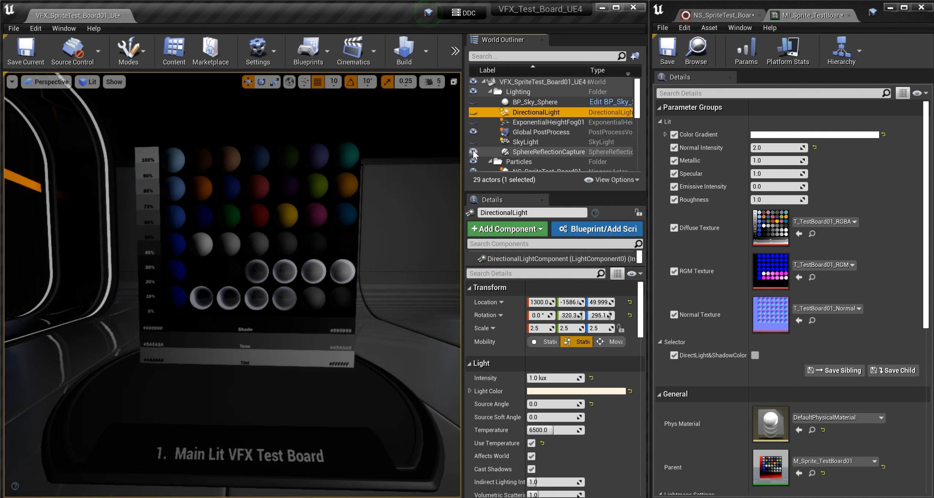
- Hide the SphereReflectionCapture after toggling it to compare, and switch the Global PostProcess off and back on
left_click(473, 152)
left_click(473, 151)
left_click(473, 152)
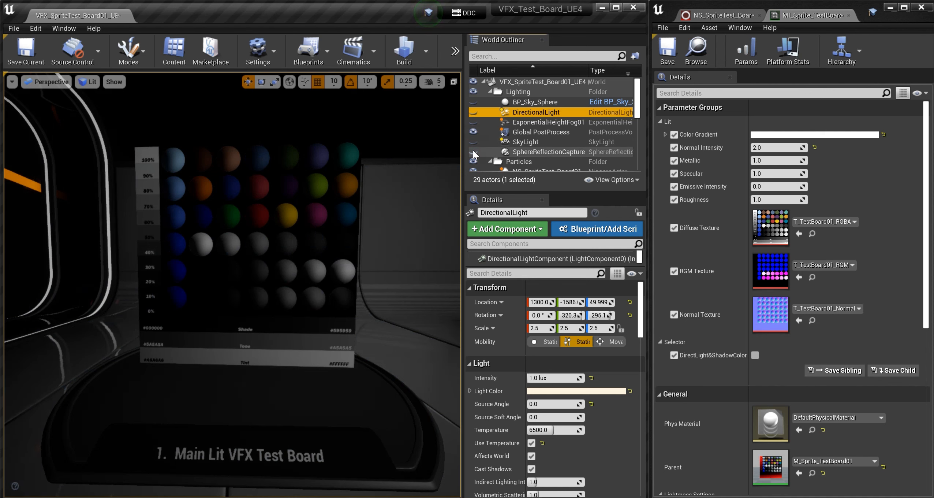
left_click(473, 132)
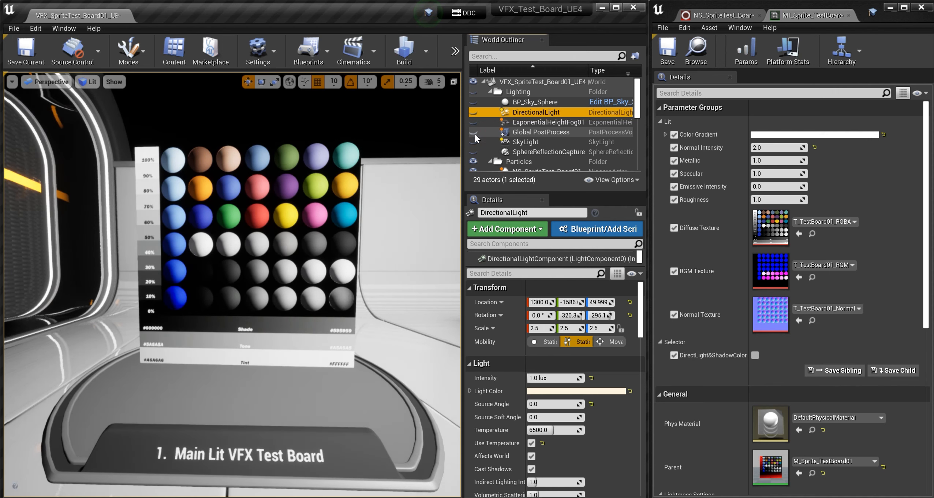
left_click(473, 133)
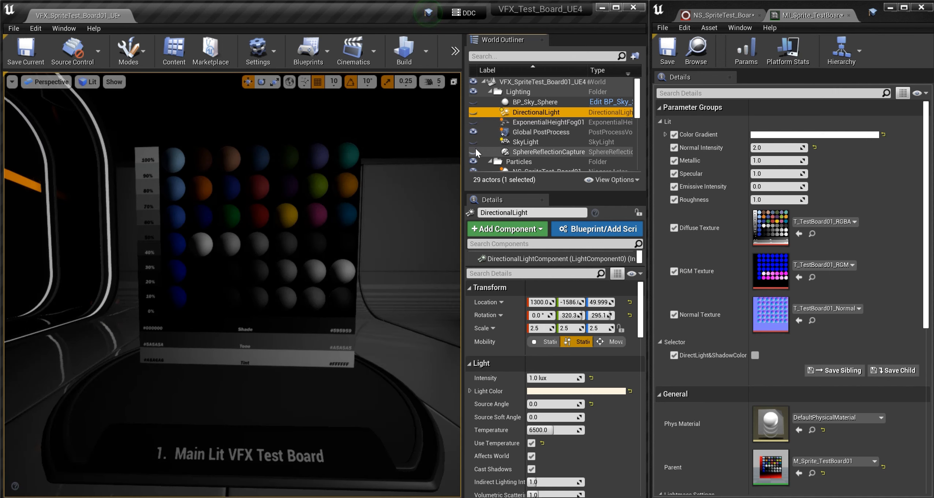
- Show the SphereReflectionCapture, SkyLight, ExponentialHeightFog01, DirectionalLight and BP_Sky_Sphere again
left_click(474, 151)
left_click(473, 142)
left_click(474, 122)
left_click(473, 112)
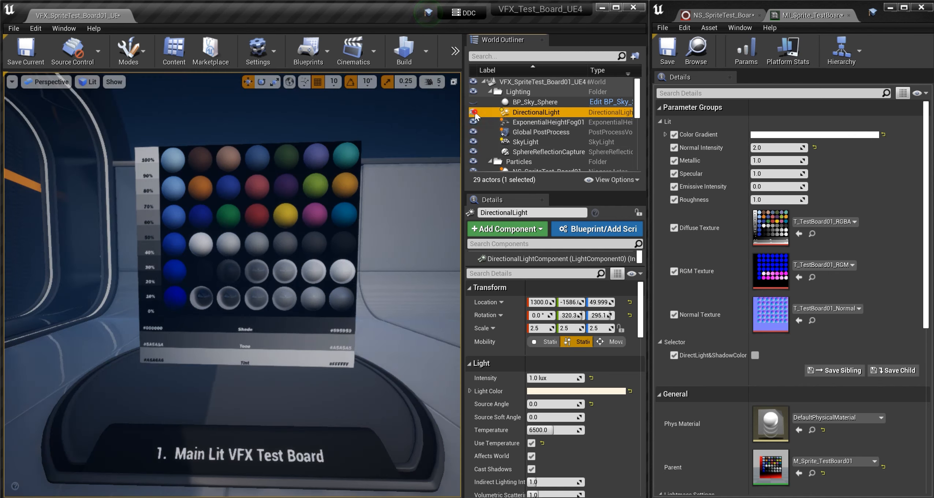
left_click(474, 103)
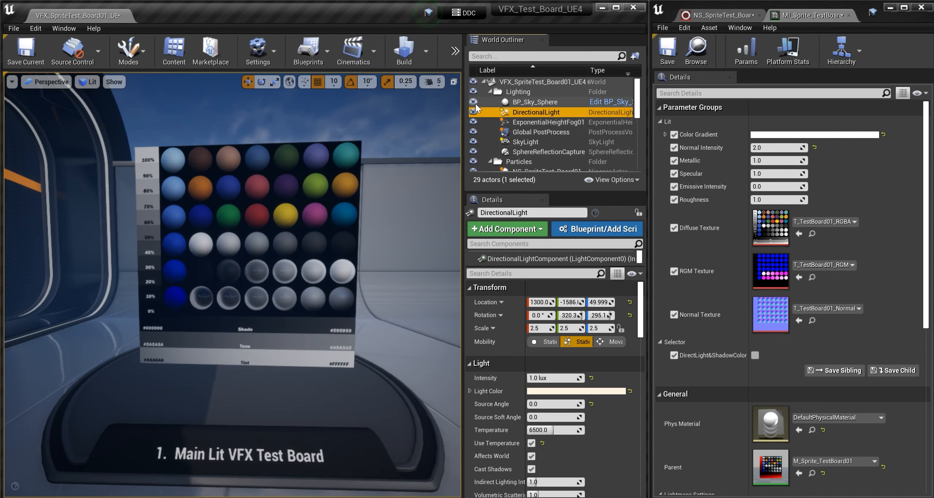
- Hide every actor in the Lighting folder one after another, and show the Global PostProcess again
left_click(473, 102)
left_click(474, 112)
left_click(474, 122)
left_click(473, 131)
left_click(474, 142)
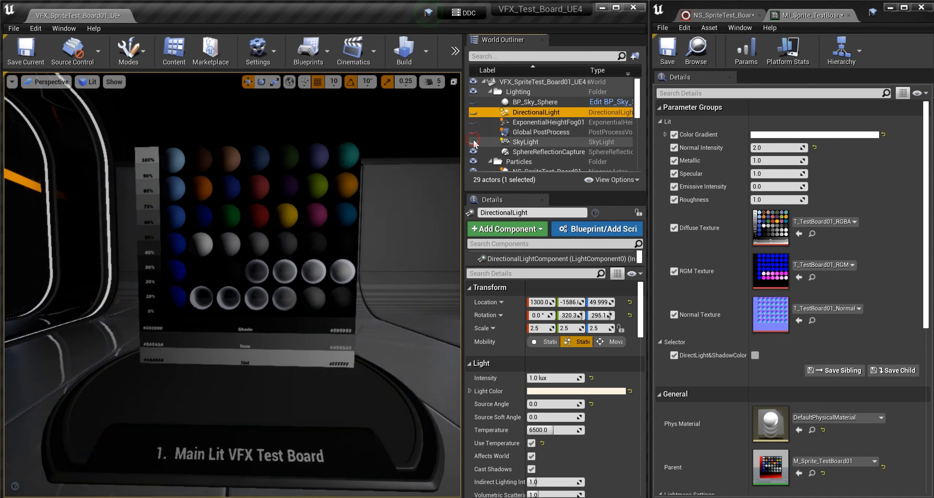
left_click(473, 152)
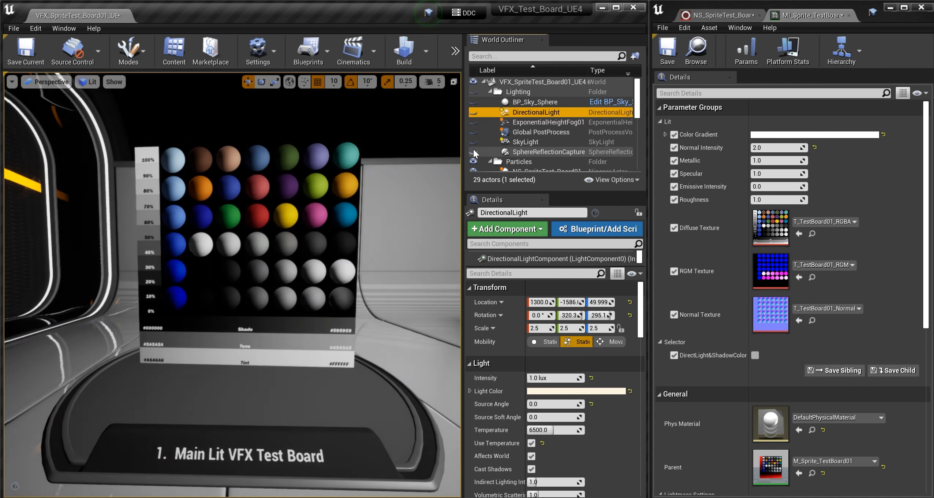
left_click(474, 131)
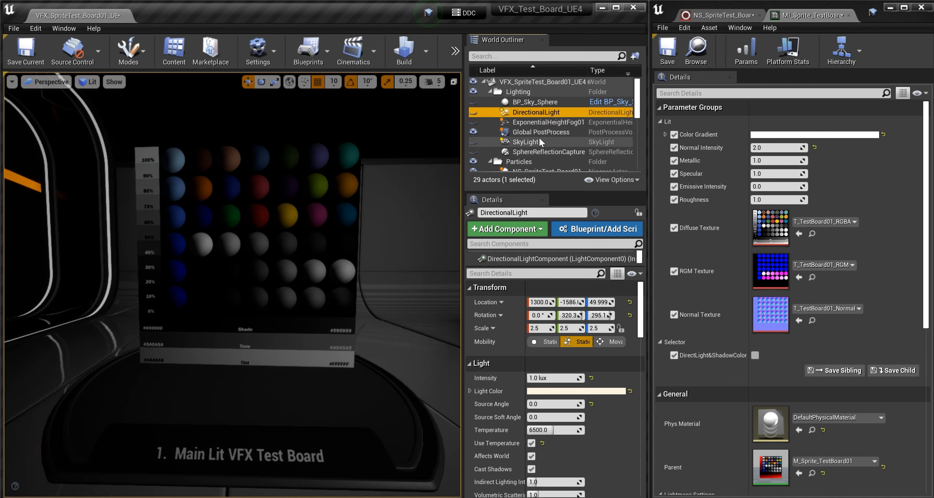
- Switch the visibility of BP_DemoRoom off and back on to check the board without the room
scroll(541, 138, "down", 8)
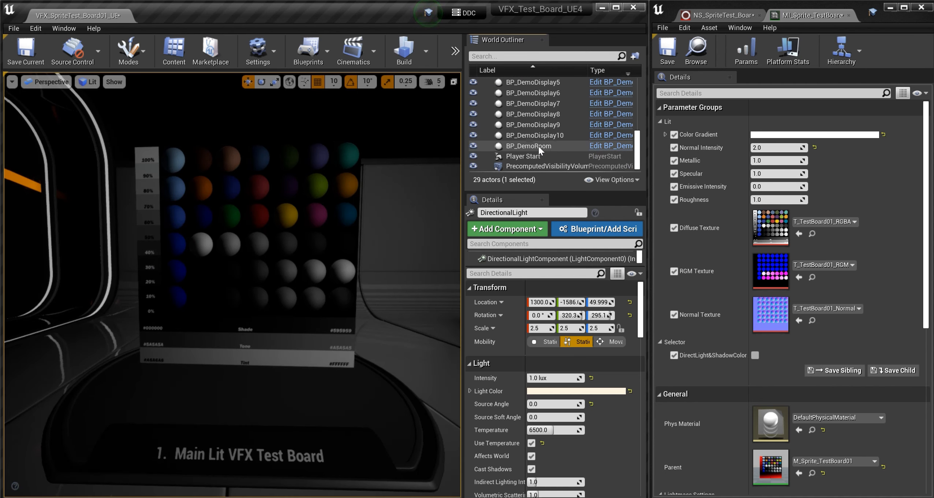
left_click(473, 145)
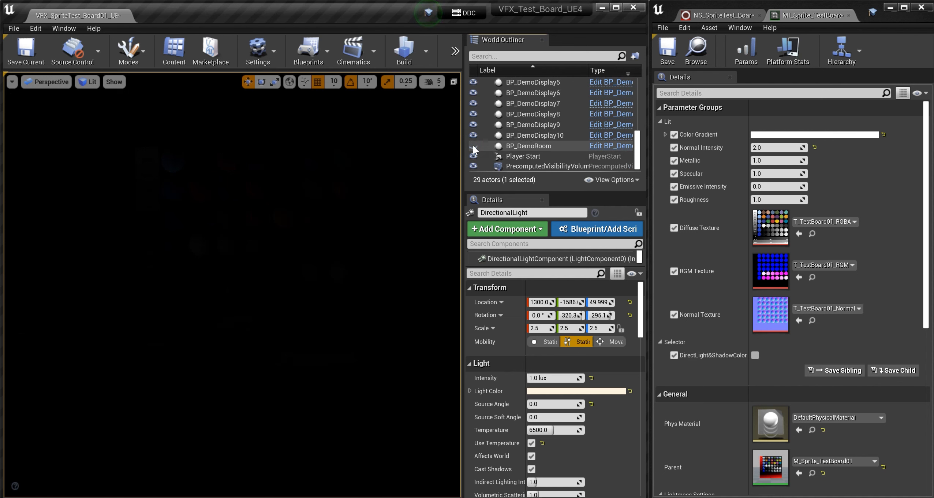
left_click(473, 145)
- Restore the visibility of the hidden Lighting actors: SkyLight, SphereReflectionCapture, ExponentialHeightFog01, DirectionalLight and BP_Sky_Sphere
scroll(476, 144, "up", 8)
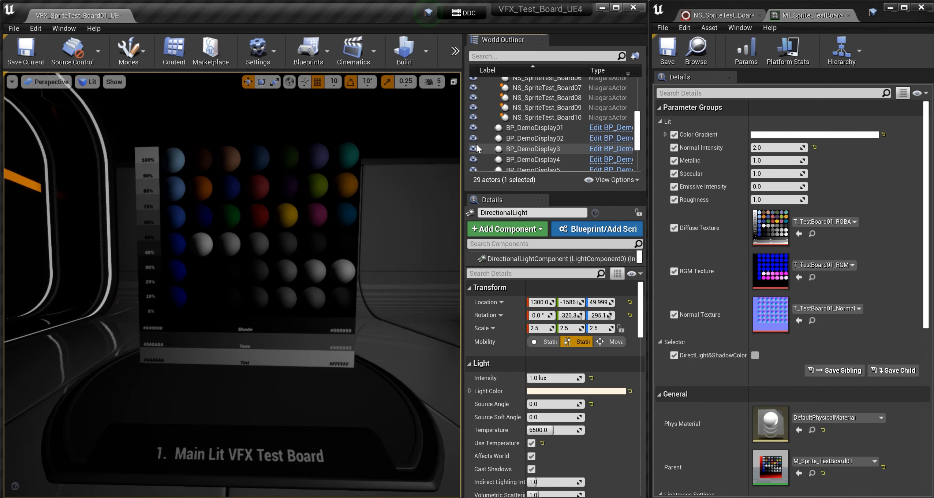
left_click(473, 141)
left_click(473, 151)
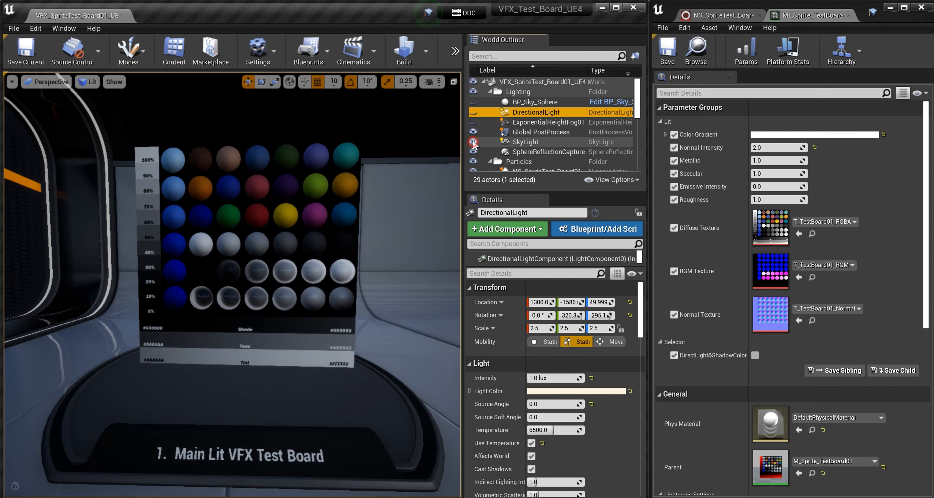
left_click(473, 123)
left_click(473, 112)
left_click(473, 101)
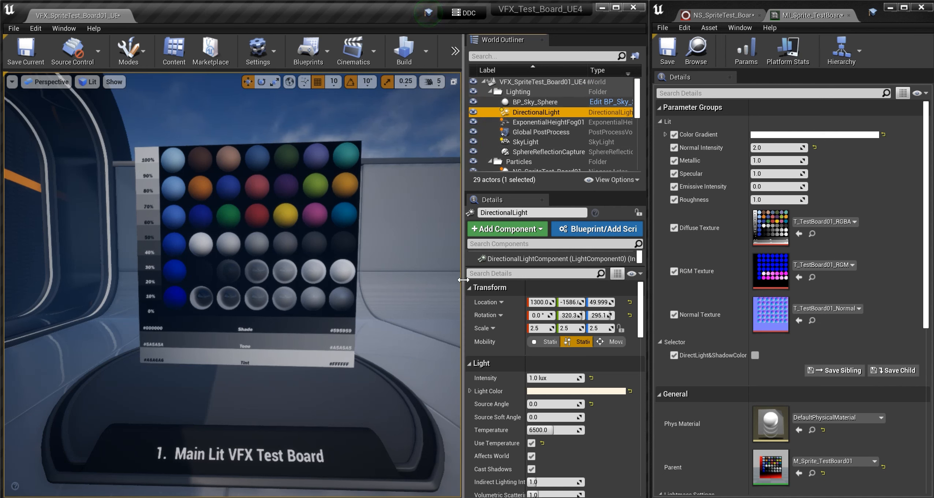
- At board 3, disable and re-enable the Sprite Renderers of the SpriteTestBoard03 and SpriteTestSmoke01 emitters in turn
mouse_move(427, 267)
right_mouse_down()
mouse_move(397, 267)
mouse_move(412, 265)
right_mouse_up()
left_click_drag(424, 272, 450, 281, "alt")
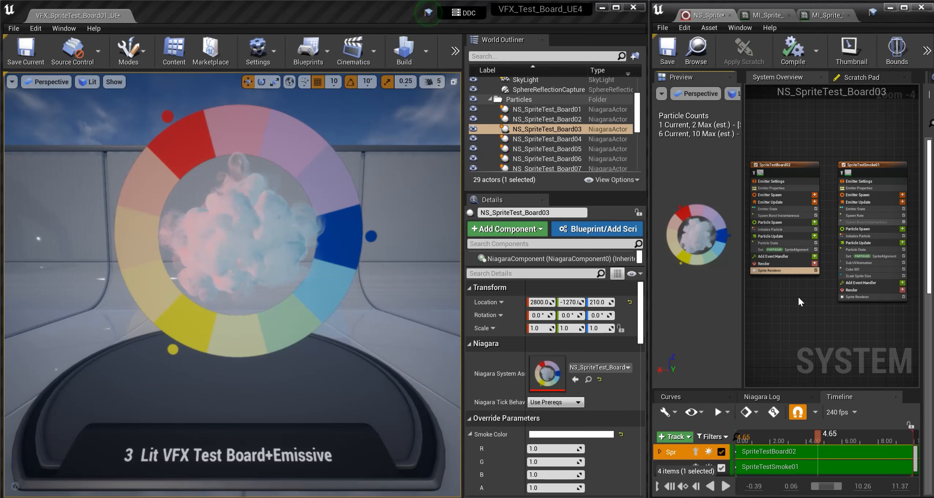
left_click(815, 270)
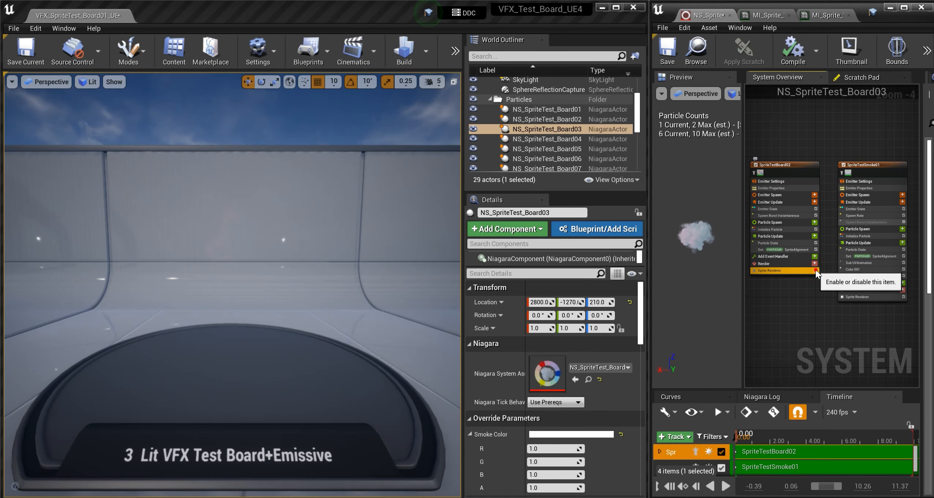
left_click(815, 270)
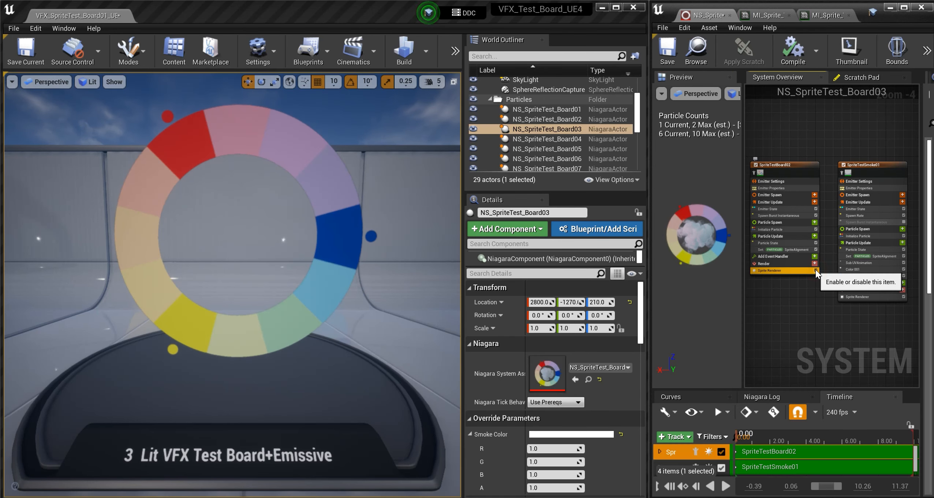
left_click(903, 297)
left_click(903, 297)
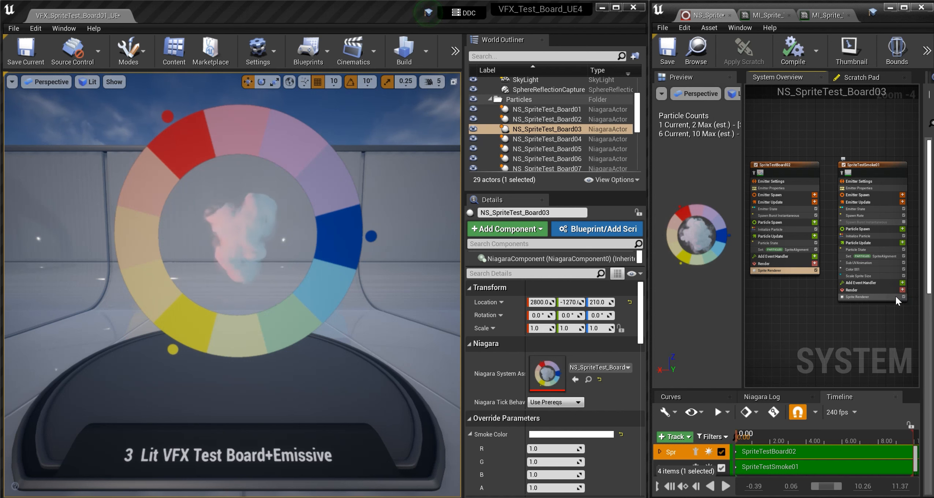
- Select the board emitter's Sprite Renderer and view the MI_Sprite_TestBoard03 material instance, followed by the smoke sprite's material instance
left_click(791, 270)
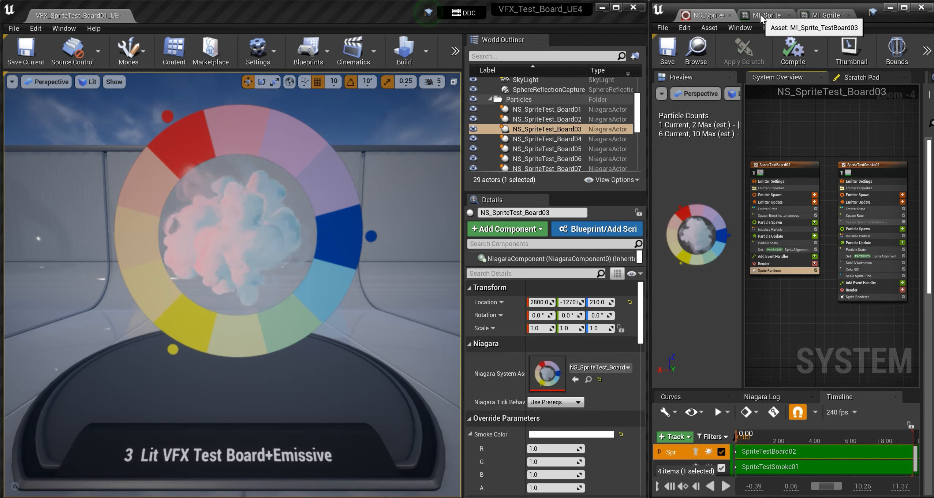
left_click(760, 15)
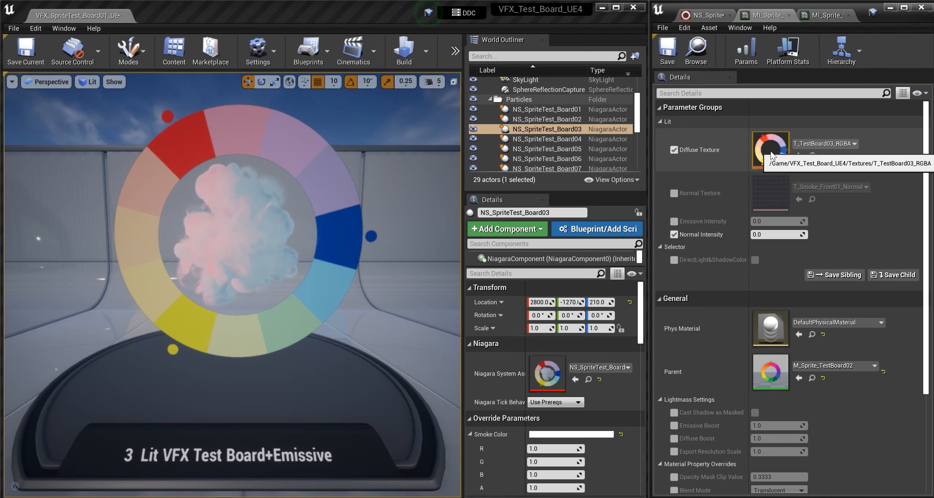
left_click(823, 16)
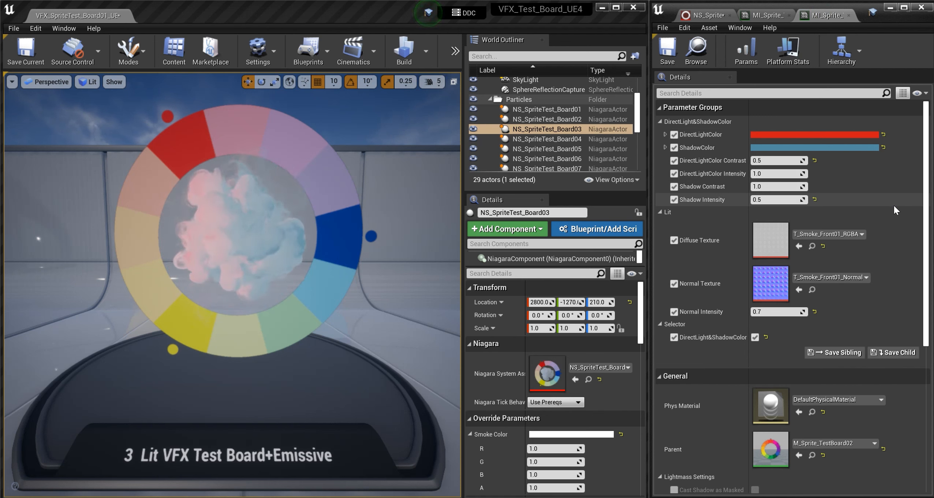
- Turn the smoke material instance's DirectLight&ShadowColor selector off and back on to compare the smoke's shading
left_click(755, 337)
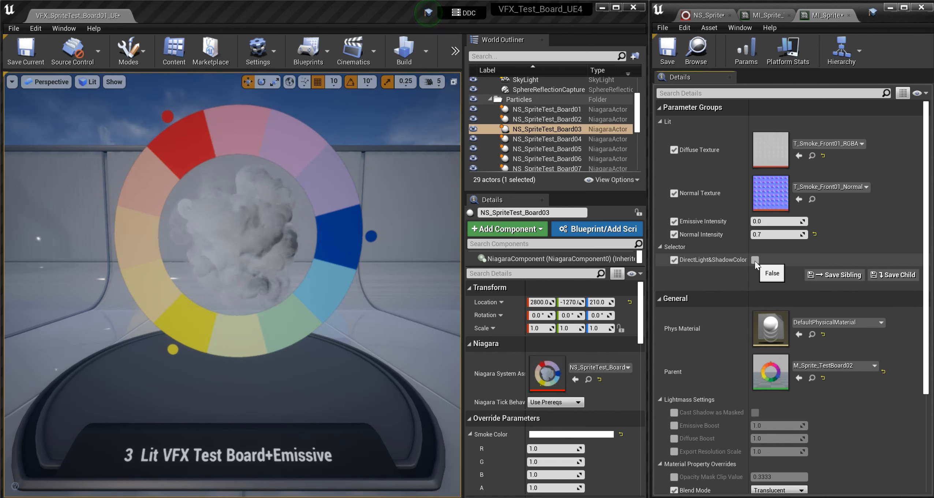
left_click(768, 234)
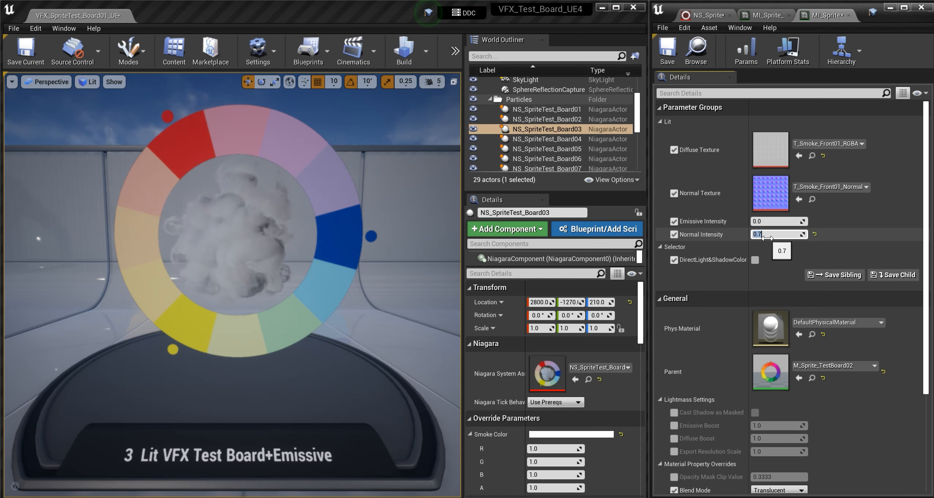
left_click(755, 259)
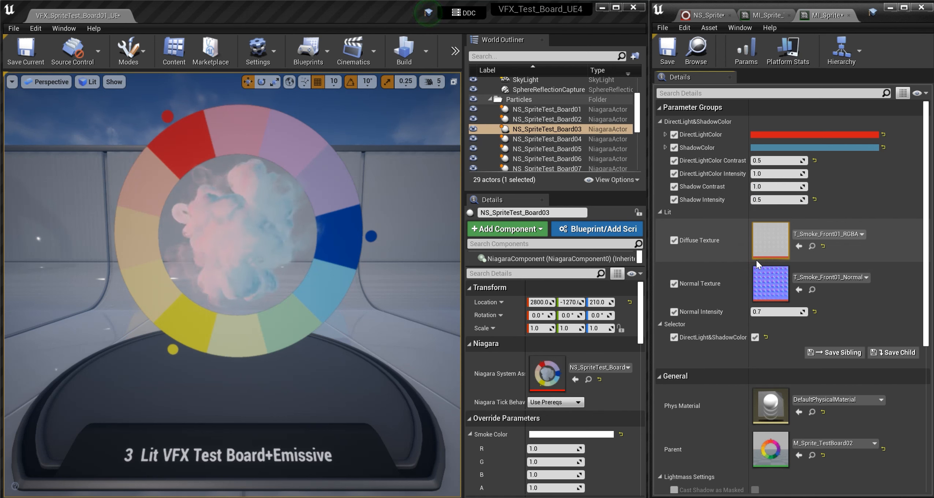
- Set the smoke material's DirectLightColor by sampling the saturated red segment of the board's color wheel
left_click(766, 135)
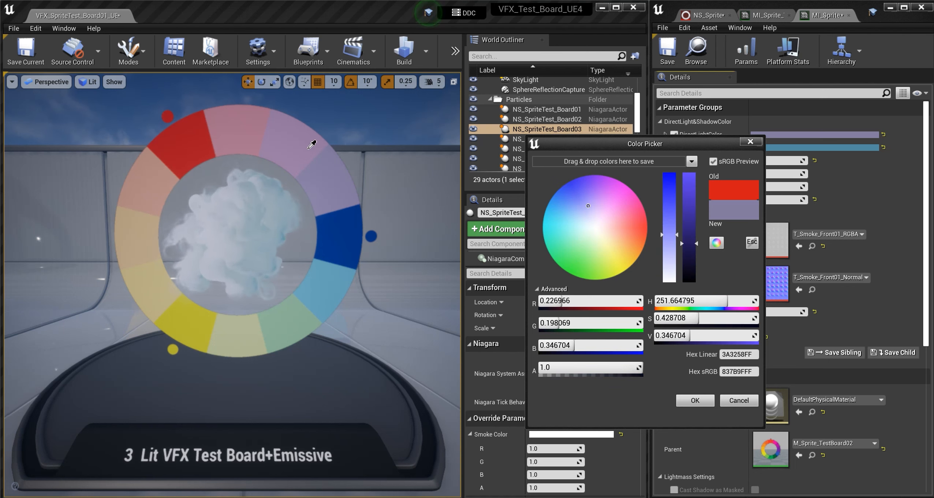
left_click(184, 139)
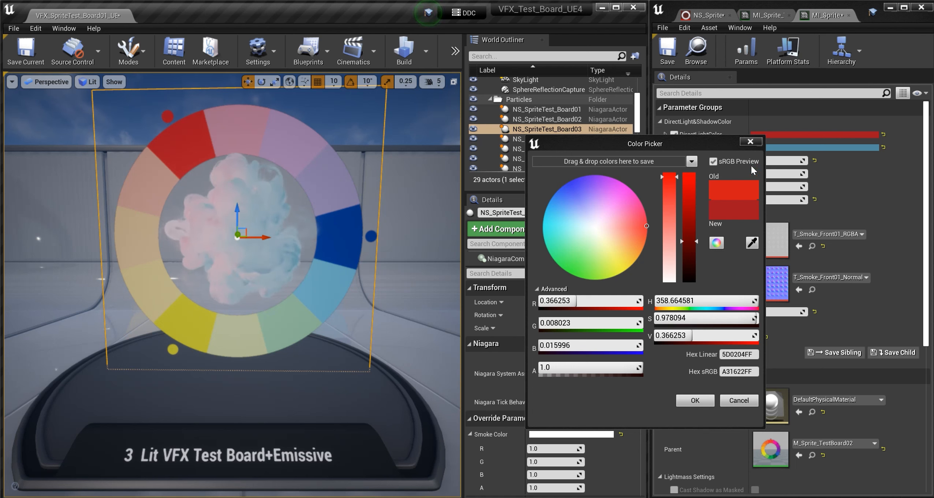
left_click(695, 400)
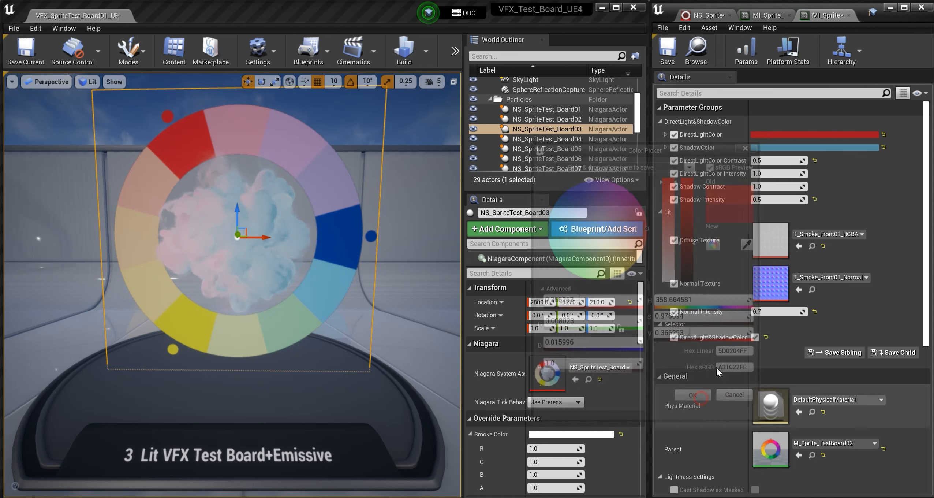
- Set the smoke material's ShadowColor by sampling the light blue segment of the board's color wheel
left_click(762, 148)
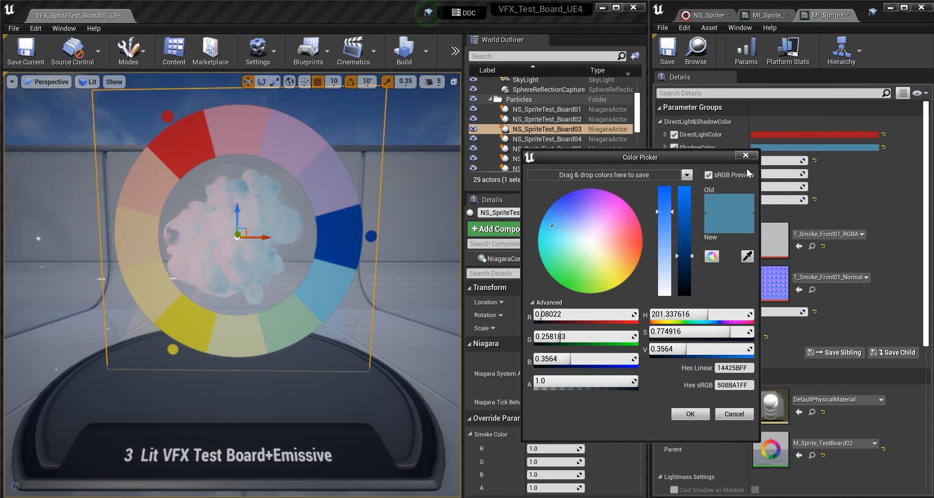
left_click(746, 256)
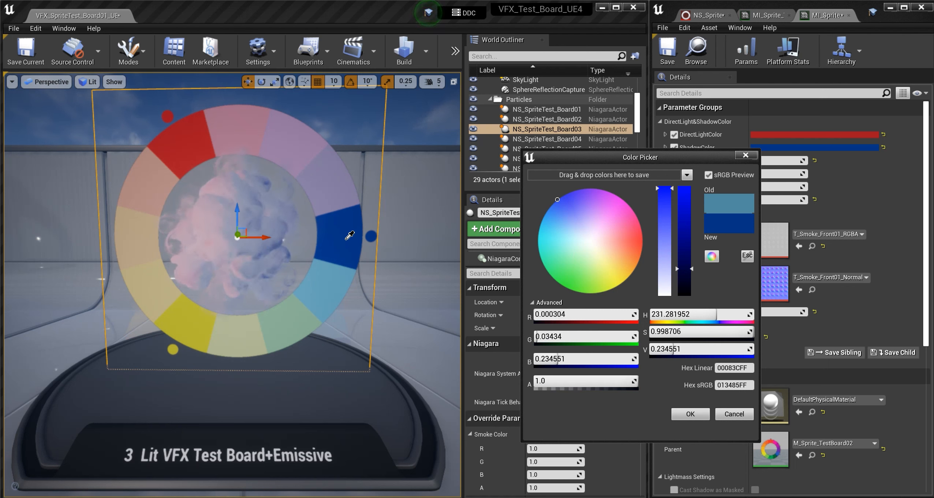
left_click(330, 291)
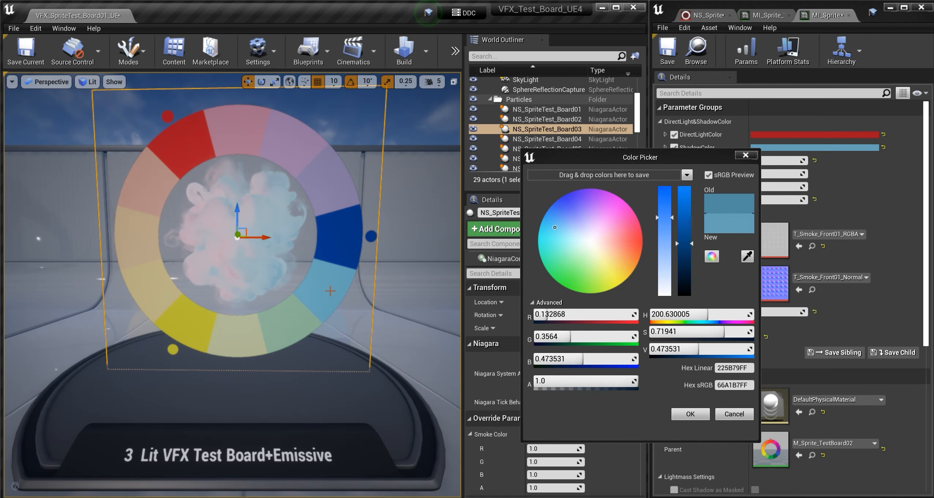
left_click(691, 414)
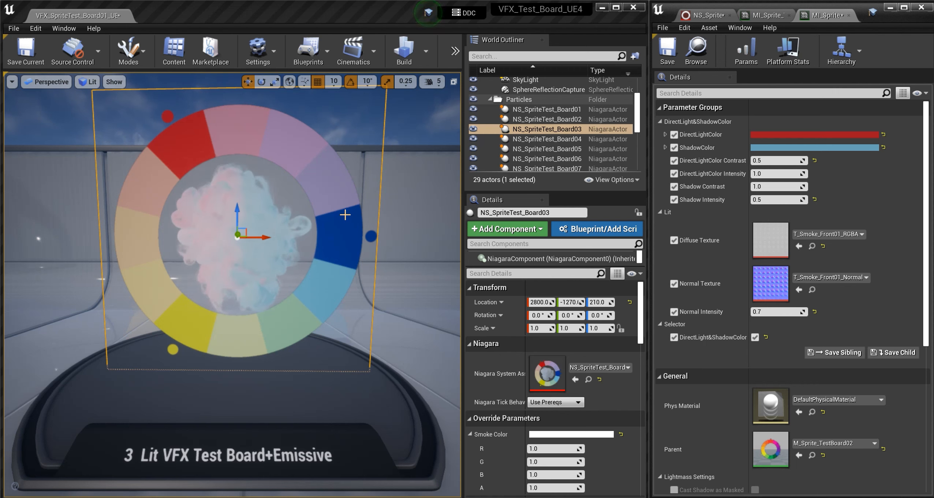
- Deselect the board 3 Niagara actor and try the smoke material's Shadow Intensity at 0 and at 1
left_click_drag(345, 215, 319, 216, "alt")
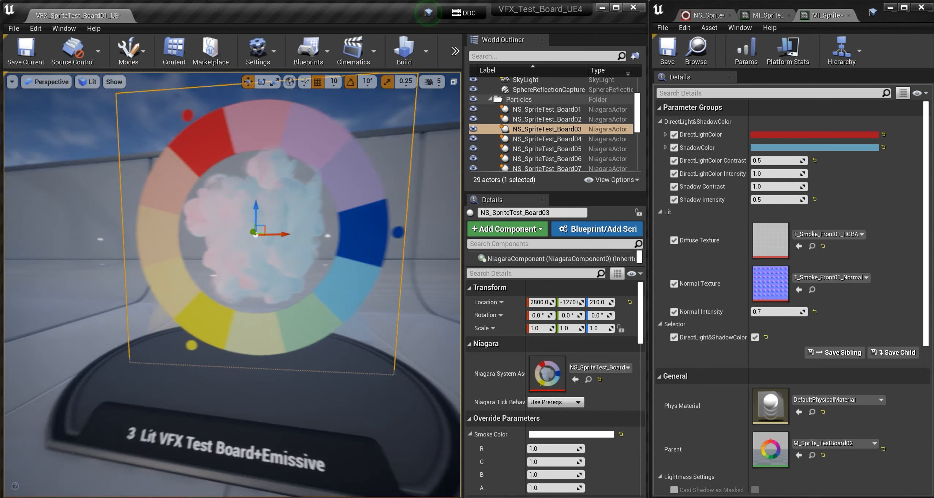
right_click_drag(319, 216, 376, 221)
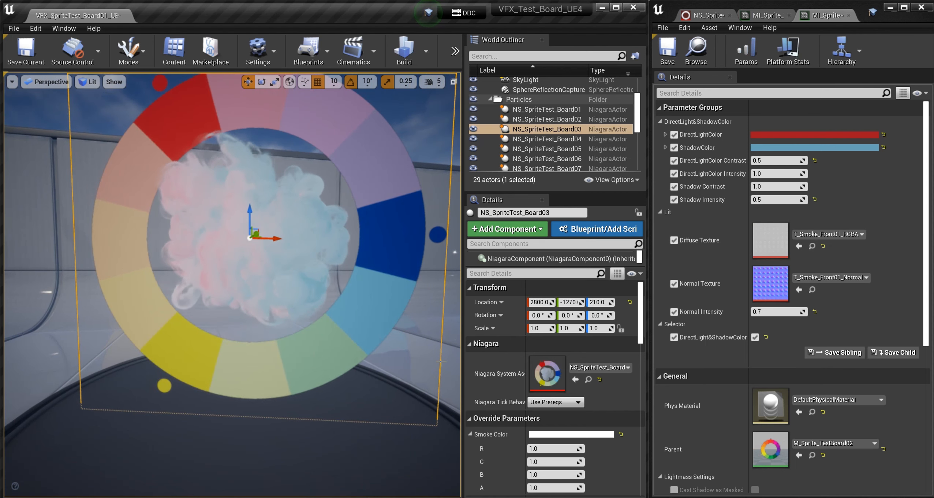
left_click(384, 291)
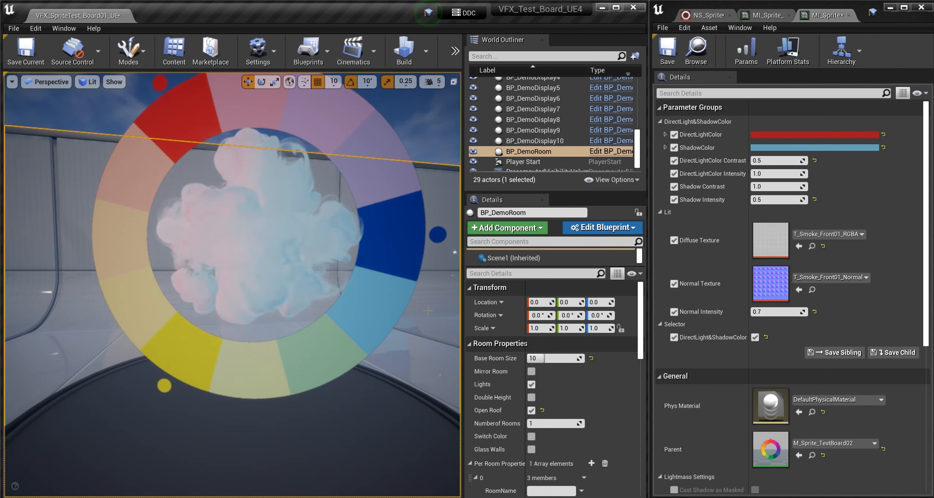
key("g")
key("g")
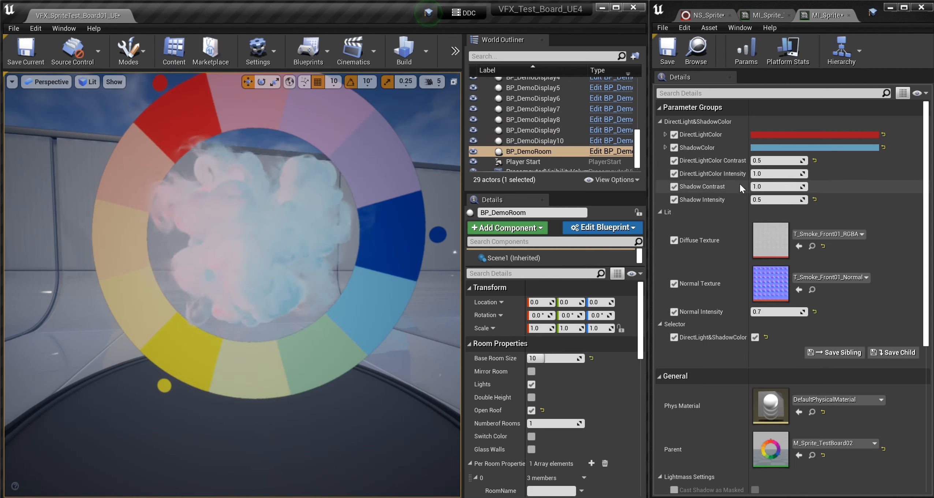
left_click(771, 199)
type("0")
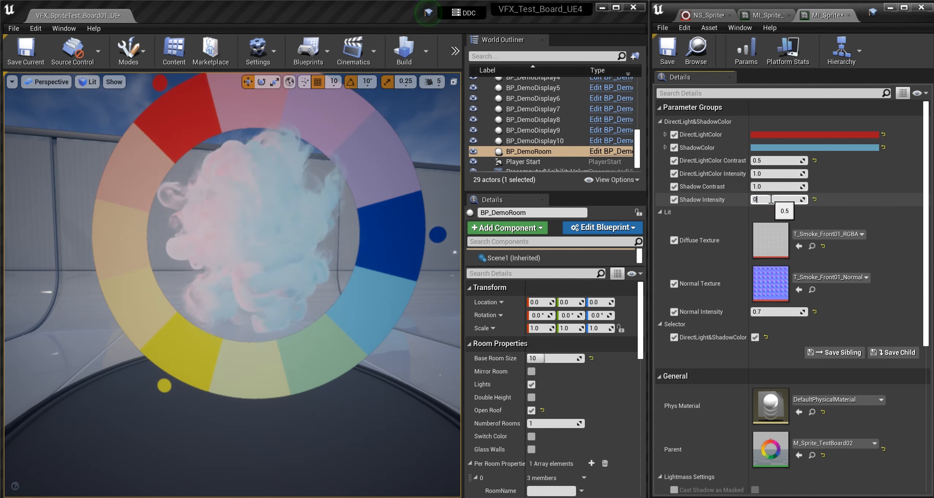
key("Return")
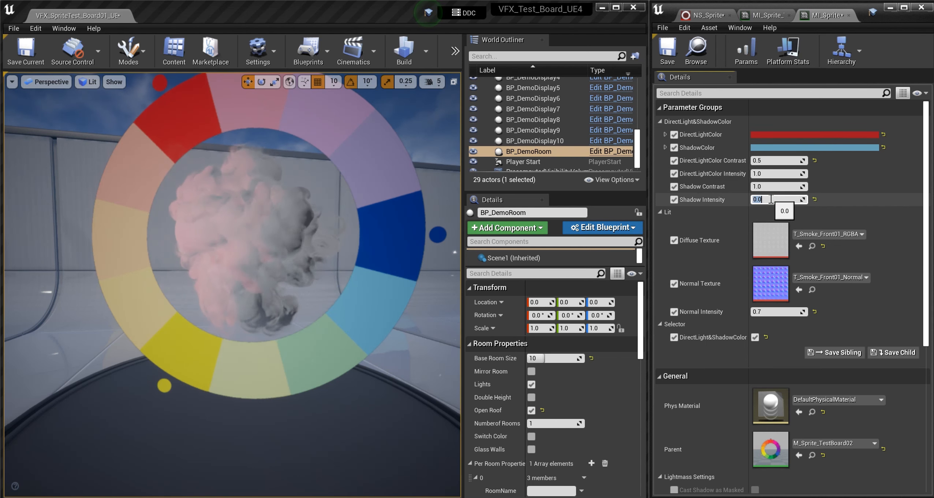
type("1")
key("Return")
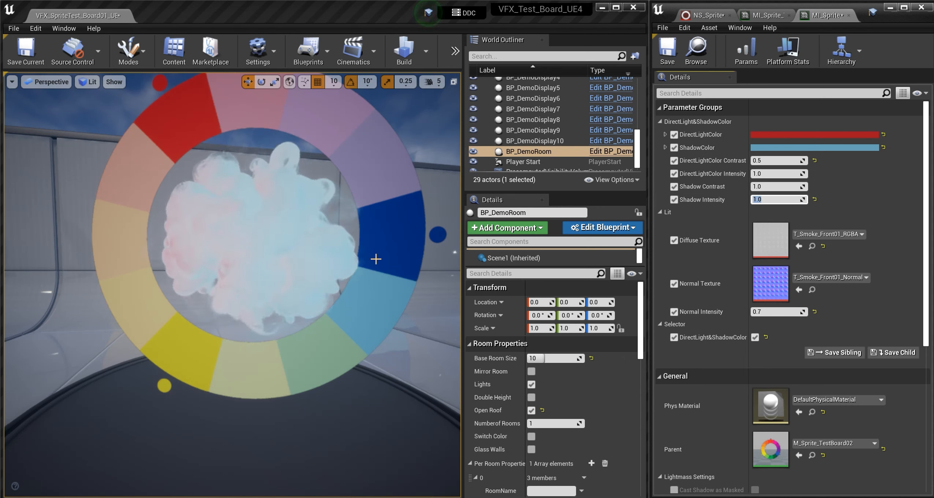
- Viewing board 3 from its shaded side, lower the smoke's Shadow Intensity gradually and set it to 0.32
left_click_drag(379, 259, 219, 250, "alt")
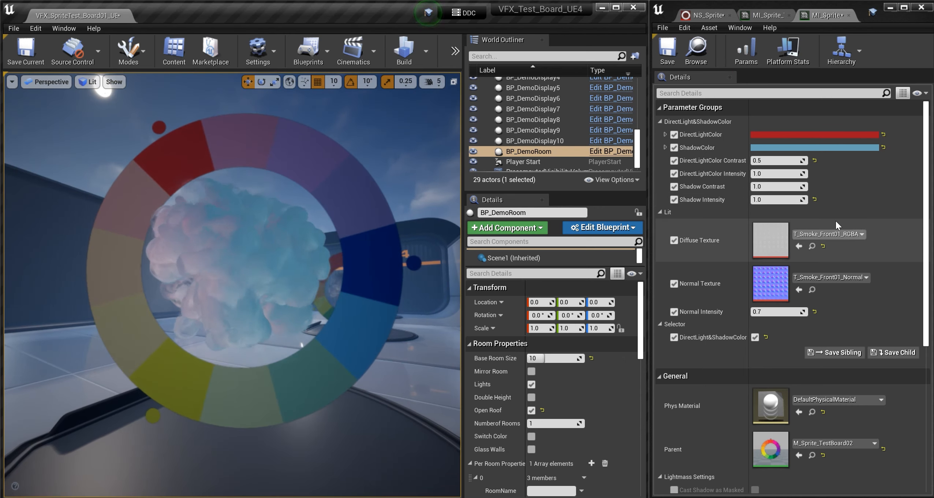
left_click_drag(773, 200, 759, 199)
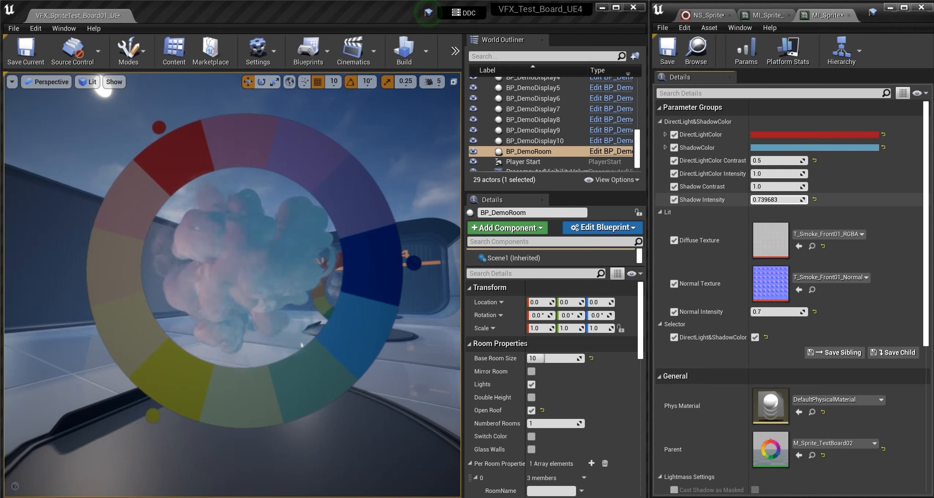
mouse_move(759, 200)
left_mouse_down()
mouse_move(747, 199)
mouse_move(760, 200)
left_mouse_up()
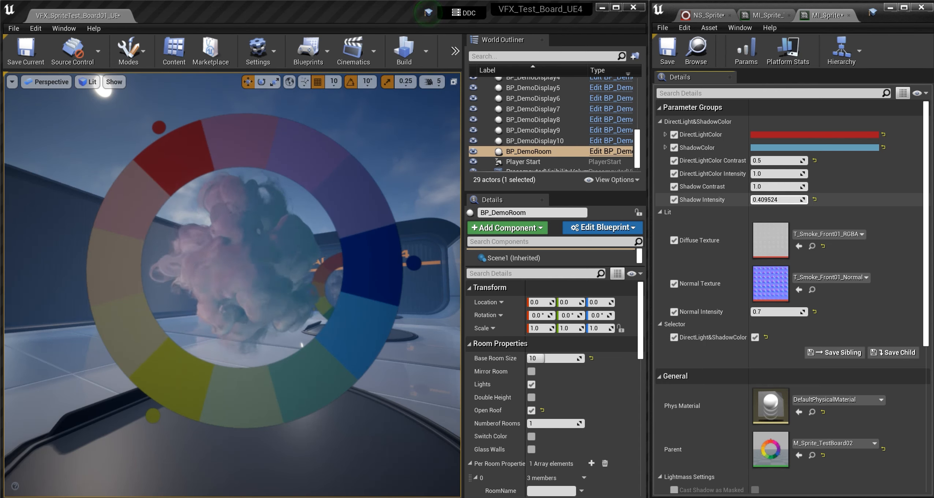
left_click(770, 200)
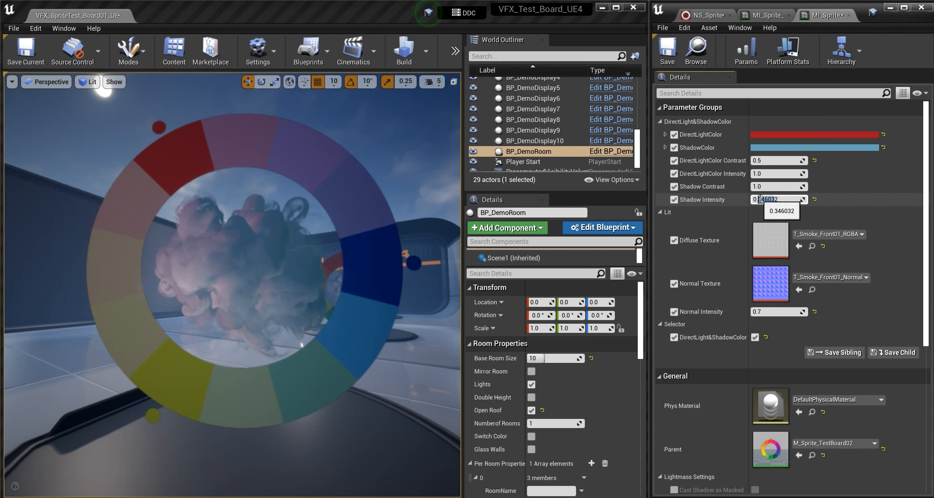
type("0.32")
key("Return")
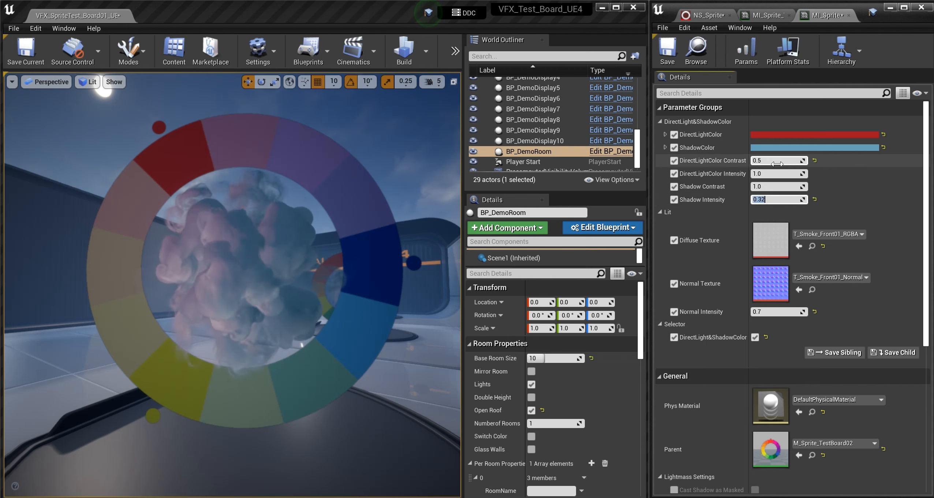
- Try higher DirectLightColor Intensity values on the smoke, such as about 2.65 and 1.52, and return it to 1
left_click_drag(771, 173, 767, 173)
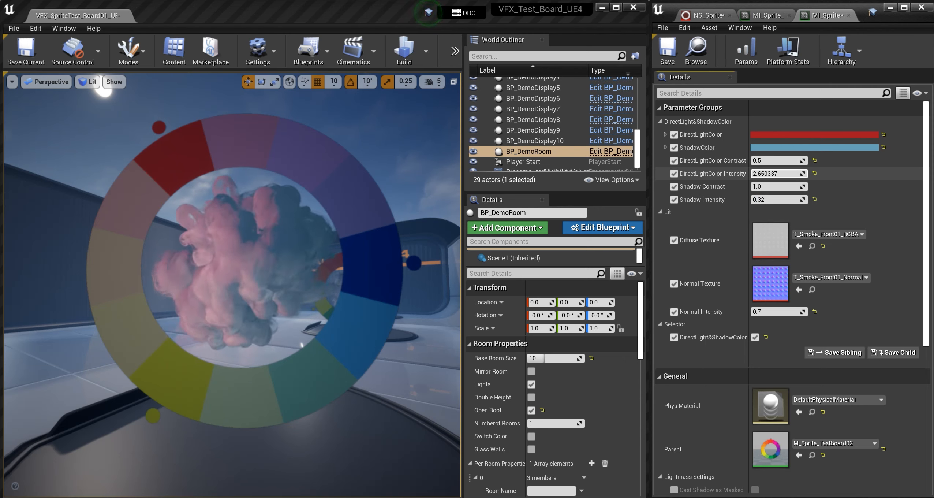
left_click_drag(776, 173, 780, 173)
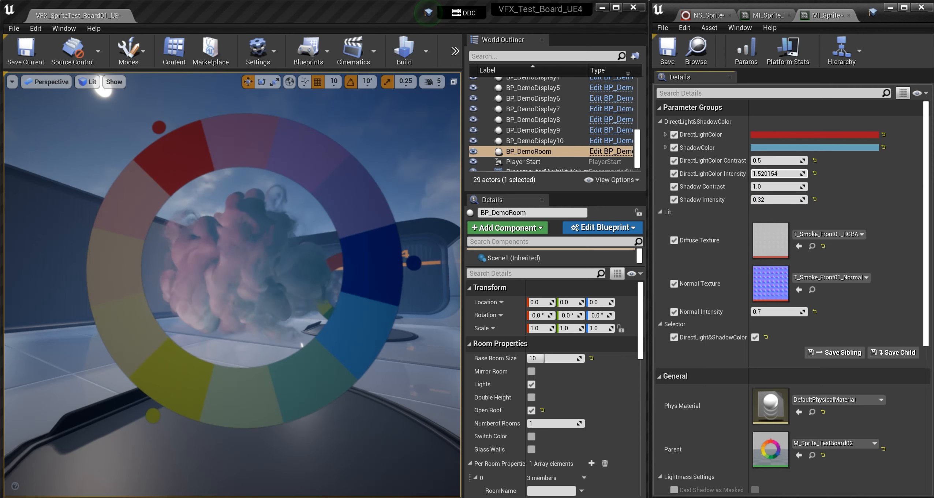
left_click(774, 174)
type("1")
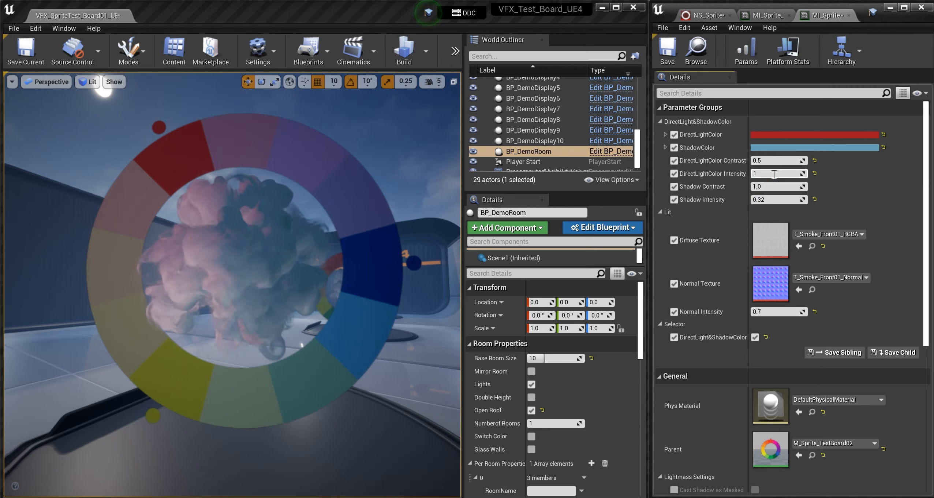
key("Return")
right_click_drag(293, 271, 392, 269)
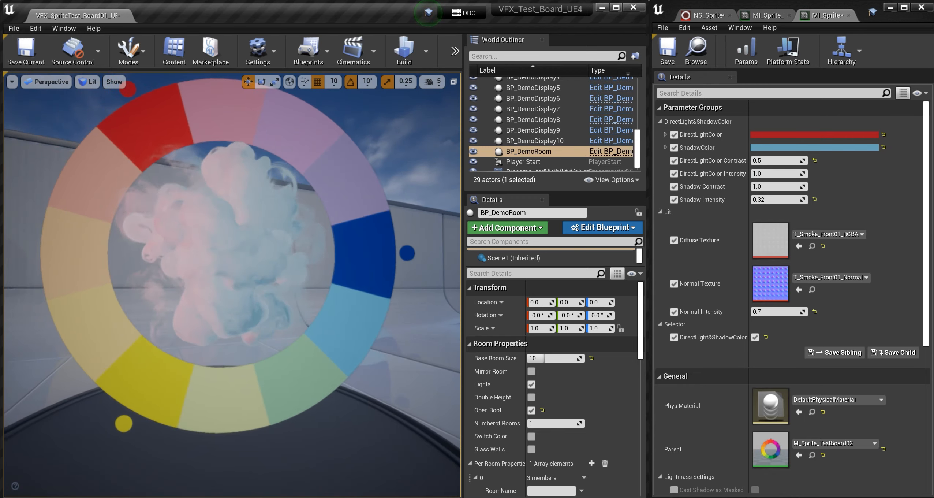
- From the board's lit side, set the smoke's DirectLightColor Contrast to 0.2 and its Shadow Contrast to 0.5
left_click(772, 160)
type("1")
left_click(768, 173)
left_click(770, 161)
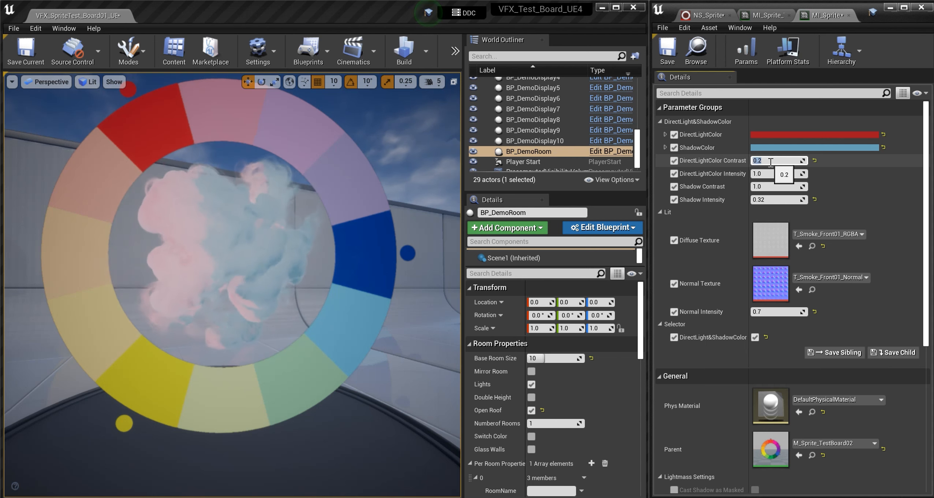
left_click(769, 187)
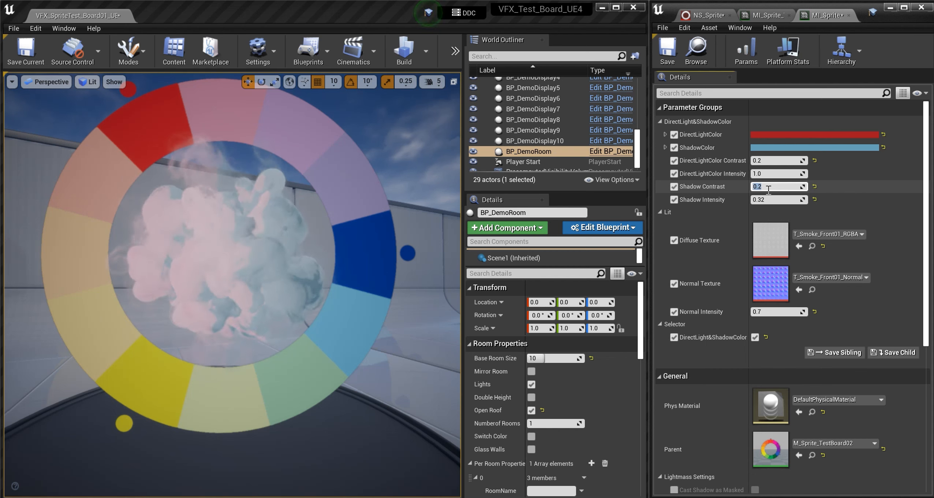
left_click_drag(764, 188, 758, 188)
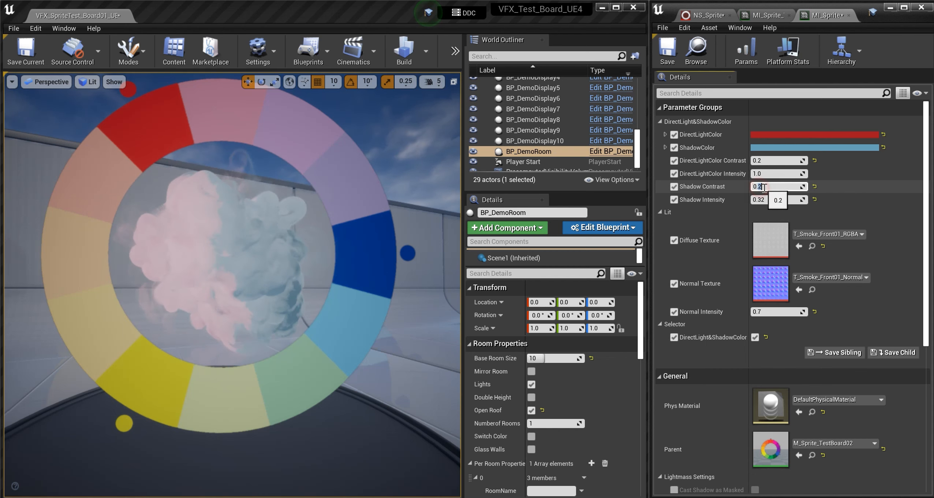
- Set the smoke material's Shadow Intensity to 0.5
left_click(768, 199)
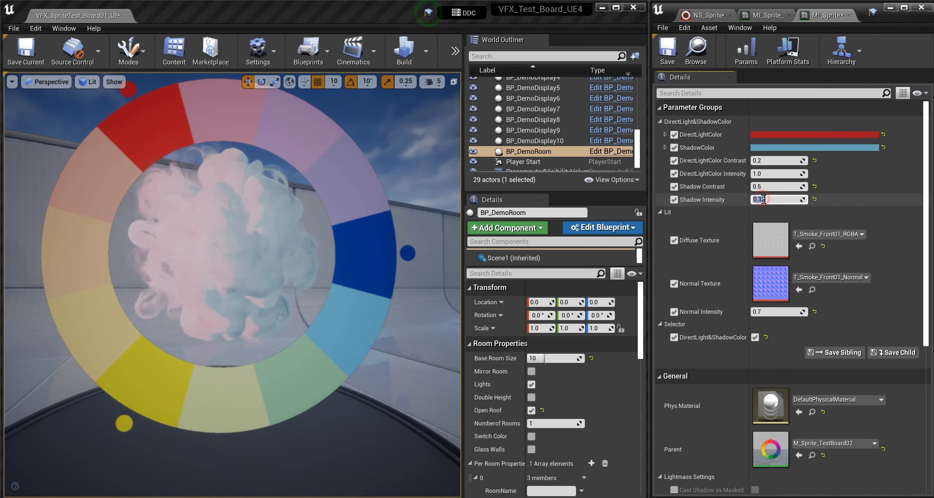
left_click_drag(761, 199, 772, 200)
type("5")
key("Return")
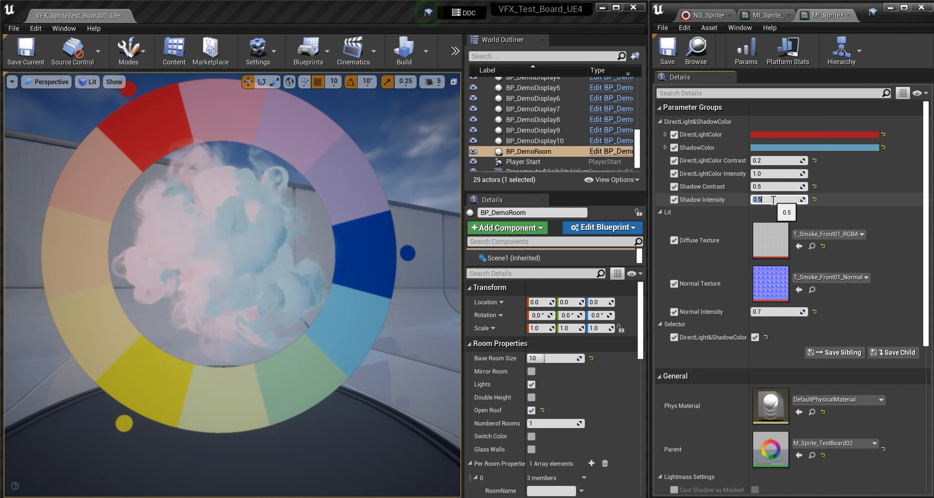
- Viewing the board from its shaded side, vary the smoke's DirectLightColor Contrast and set it to 0.1
left_click_drag(263, 293, 359, 267, "alt")
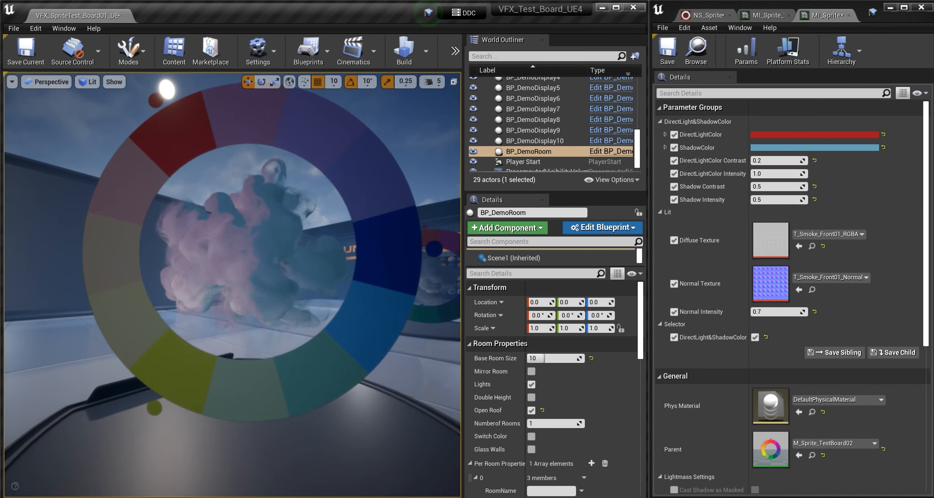
left_click_drag(775, 160, 767, 160)
left_click(768, 162)
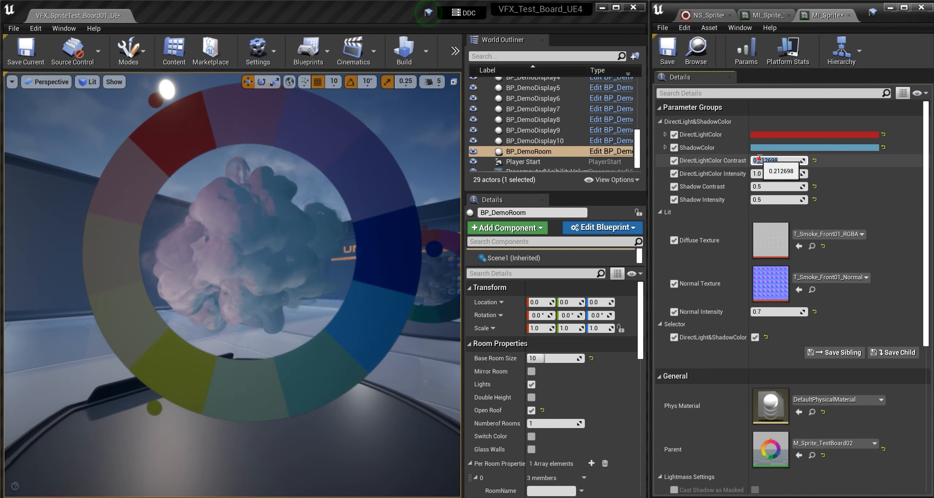
type("0.1")
key("Return")
- Try the smoke's Shadow Intensity at 0.1 and set it to 0.3
left_click(780, 202)
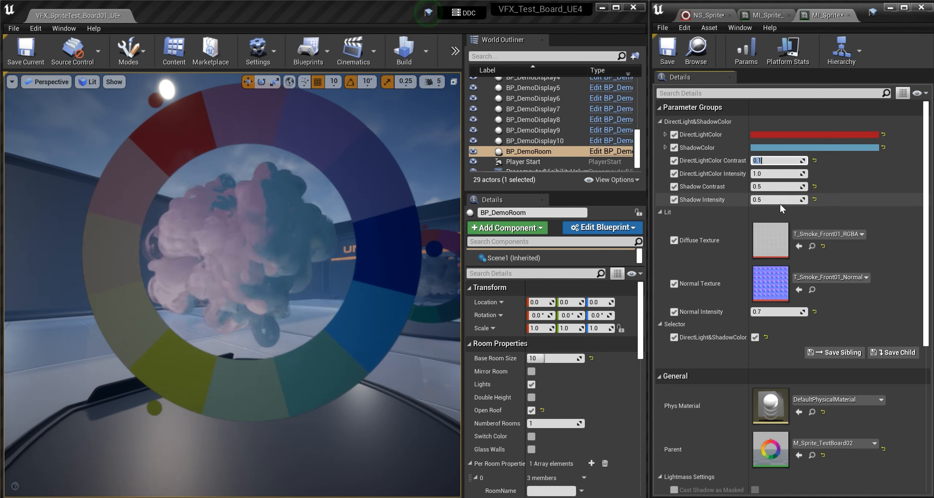
type("0.1")
left_click(768, 189)
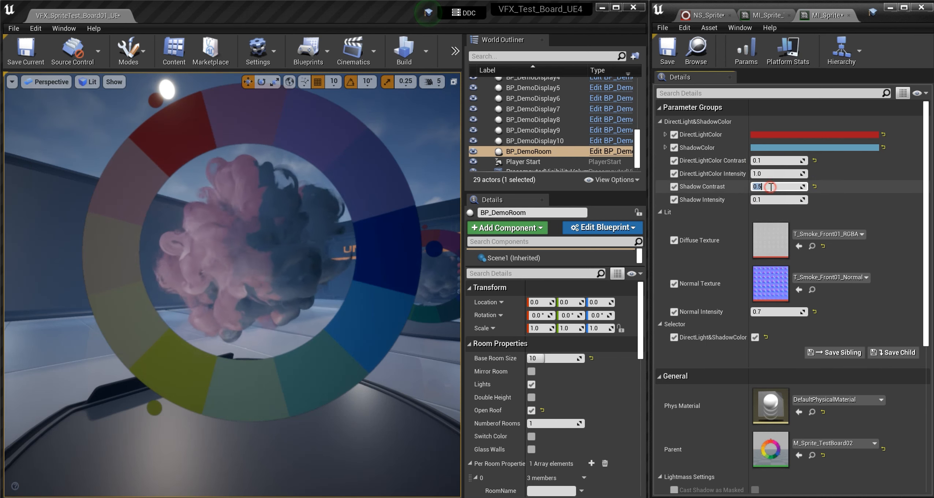
left_click(766, 199)
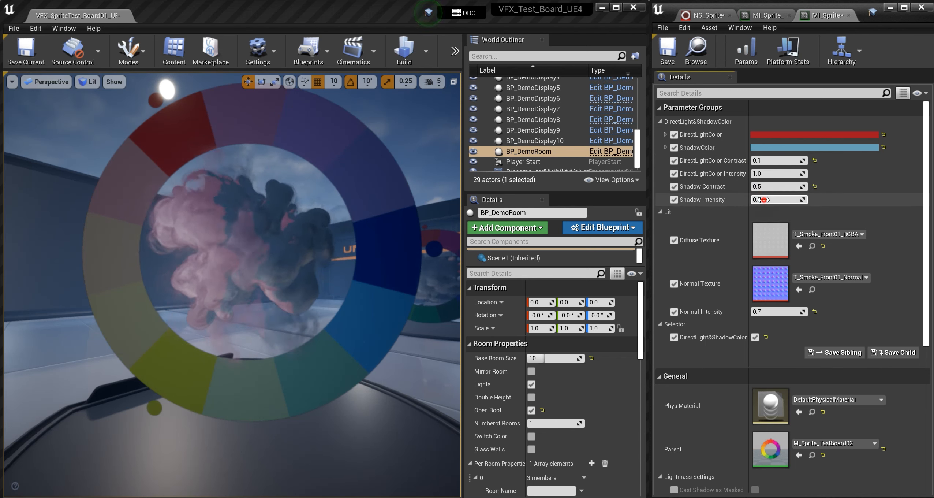
left_click_drag(758, 199, 764, 199)
type("3")
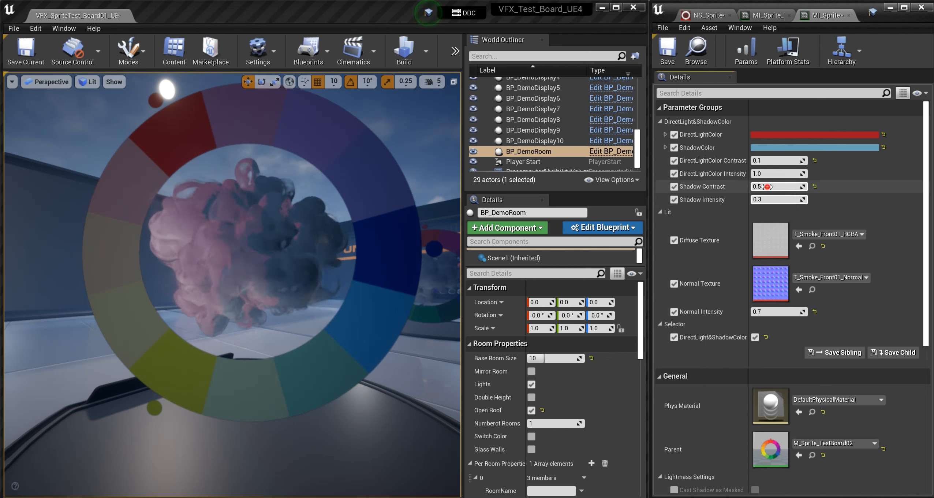
- Set the smoke material's DirectLightColor Contrast to 0.5
left_click(767, 187)
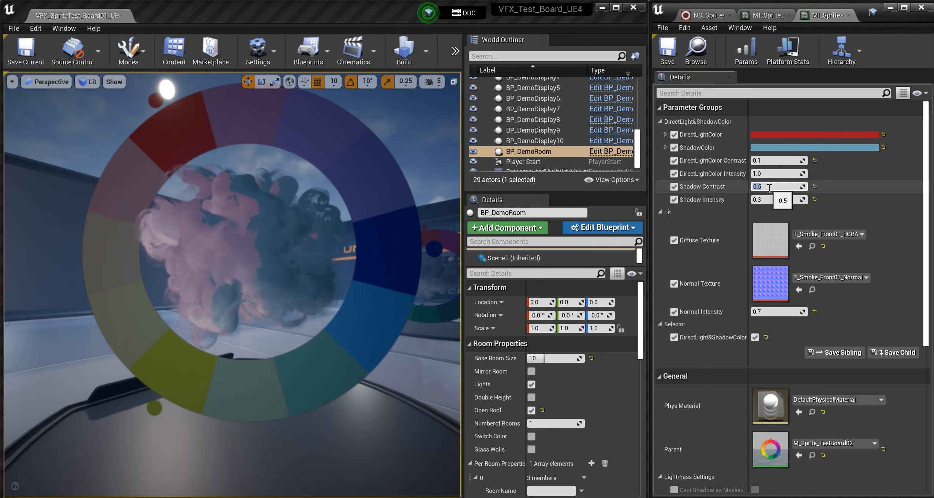
left_click(760, 160)
type("5")
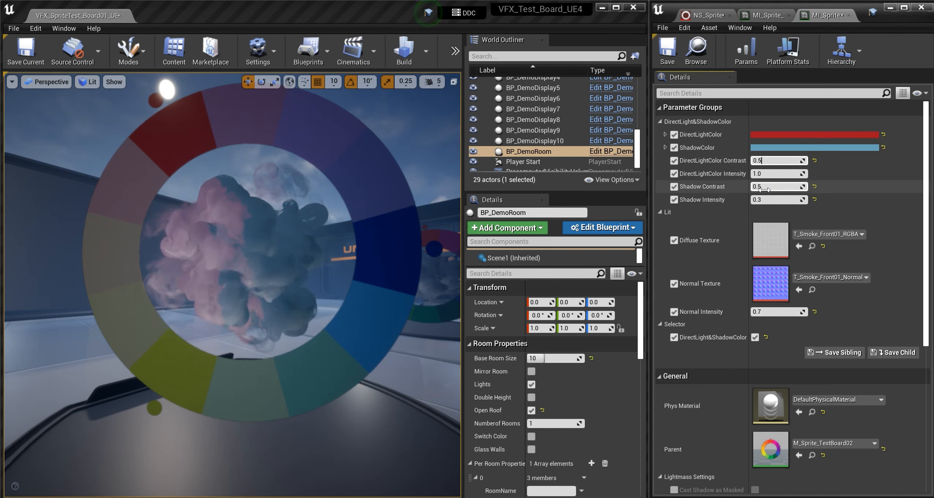
left_click(766, 200)
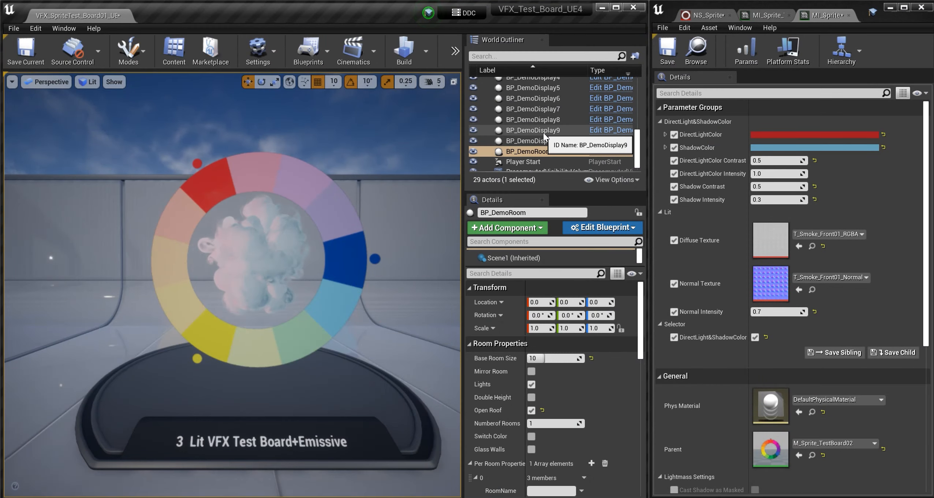
- Hide BP_Sky_Sphere, DirectionalLight, ExponentialHeightFog01, SkyLight and SphereReflectionCapture, toggling Global PostProcess off and back on
scroll(542, 132, "up", 5)
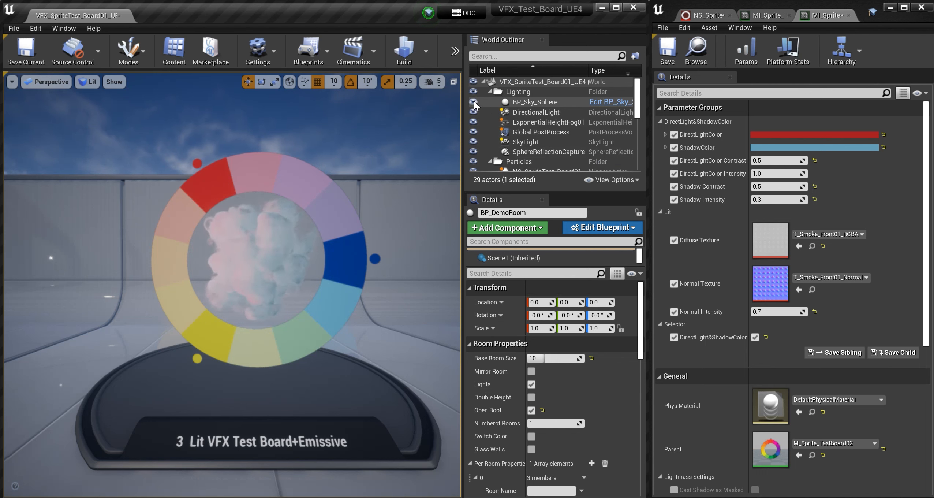
left_click(473, 102)
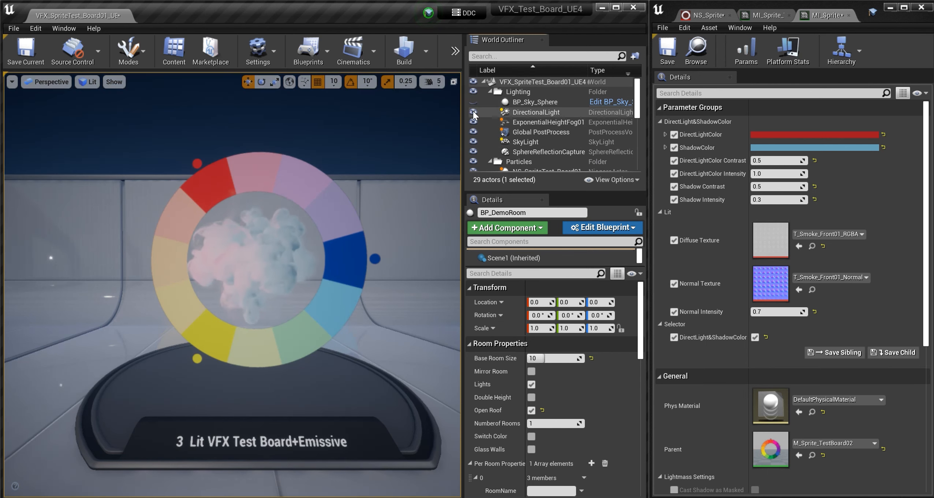
left_click(472, 112)
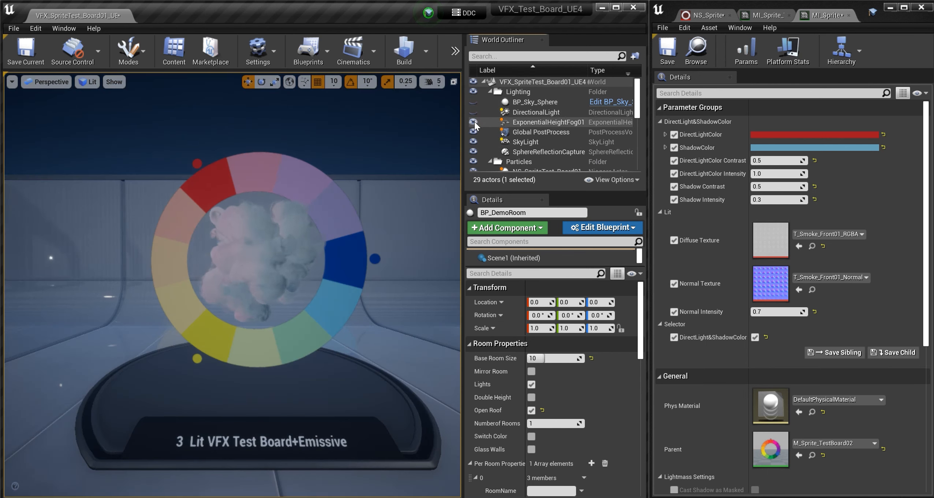
left_click(473, 122)
left_click(473, 133)
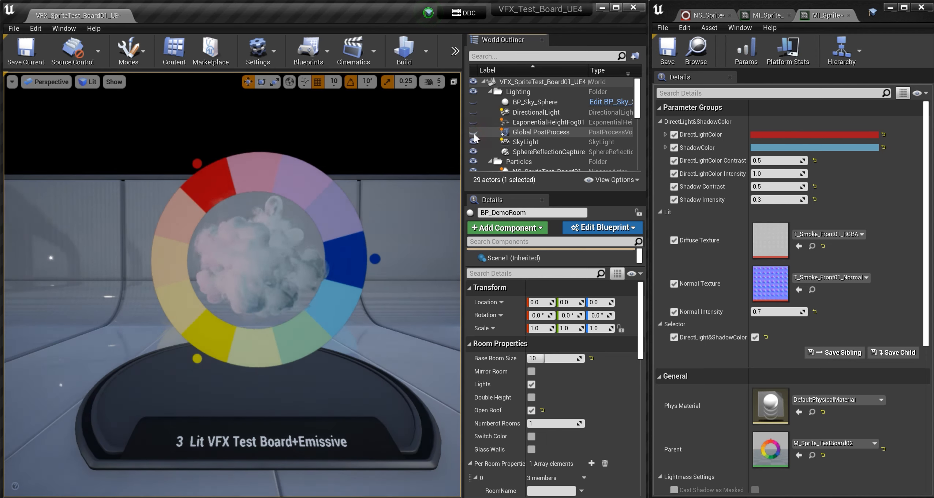
left_click(473, 132)
left_click(472, 142)
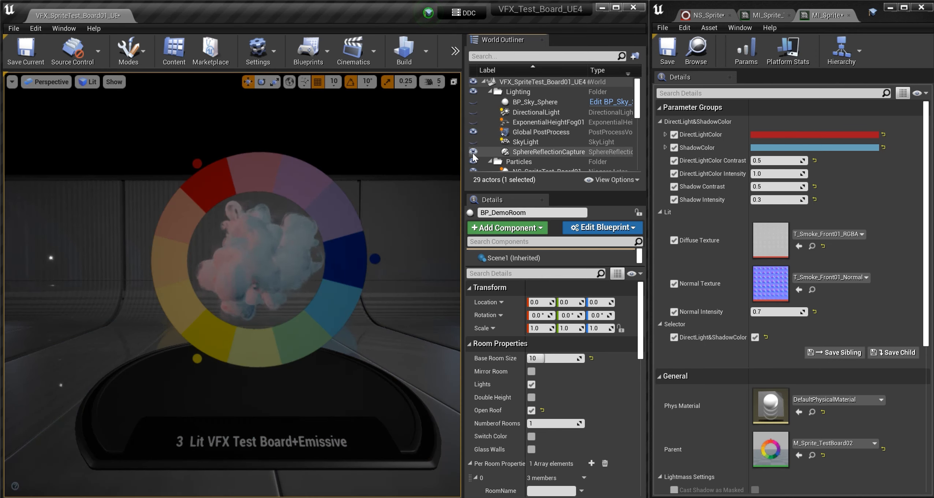
left_click(472, 152)
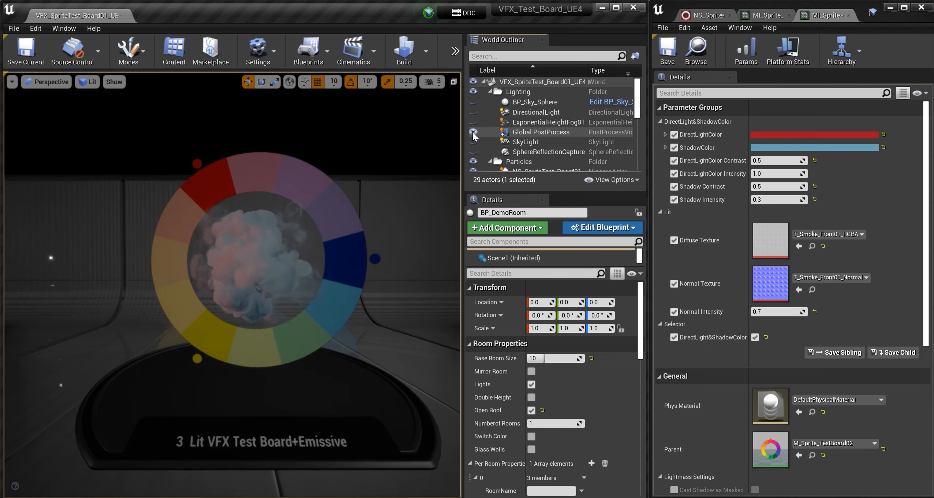
- Viewing the darkened board from its shaded side, set the smoke's Shadow Intensity to 0.1
scroll(473, 132, "down", 6)
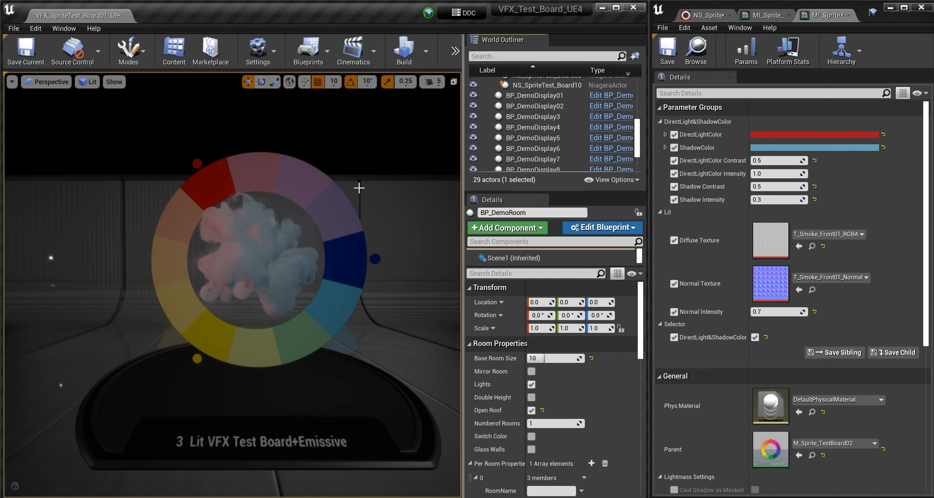
left_click_drag(359, 187, 143, 185, "alt")
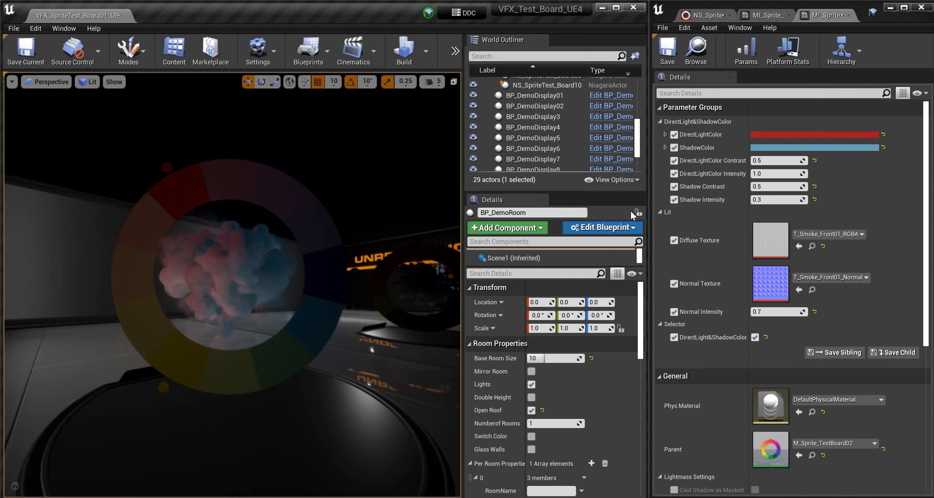
left_click(768, 199)
left_click_drag(765, 199, 760, 198)
type("1")
left_click(768, 186)
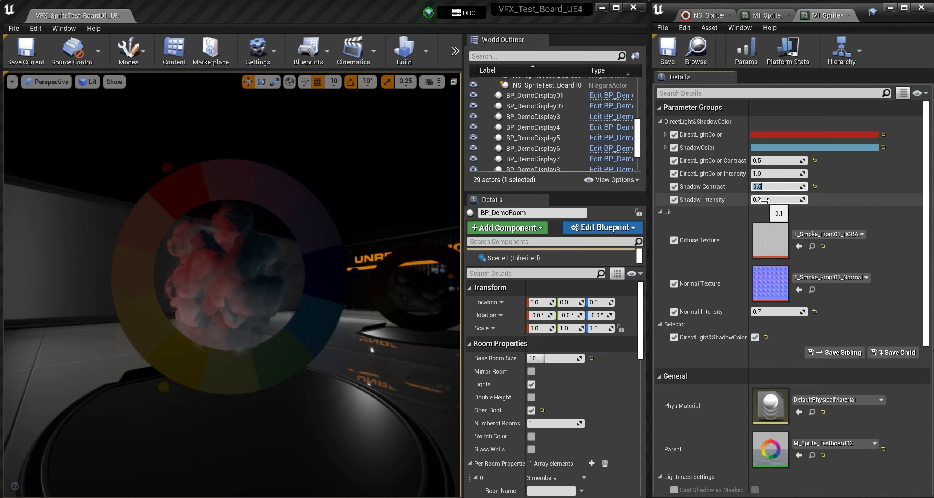
left_click(762, 161)
- Lower the smoke's DirectLightColor Intensity and set it to 0.5
left_click_drag(764, 174, 757, 172)
left_click(776, 173)
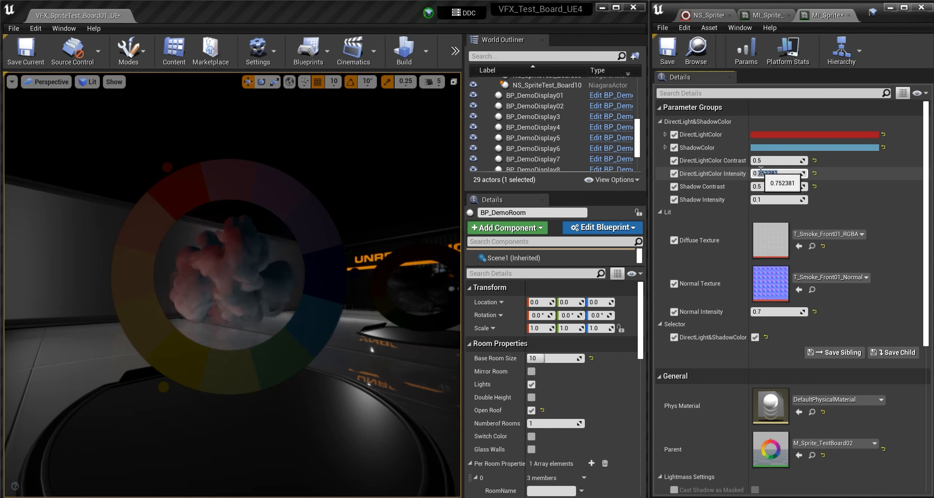
type("5")
key("Return")
- Hide the BP_DemoRoom actor and set the smoke's Shadow Intensity to 0
left_click_drag(322, 264, 457, 257, "alt")
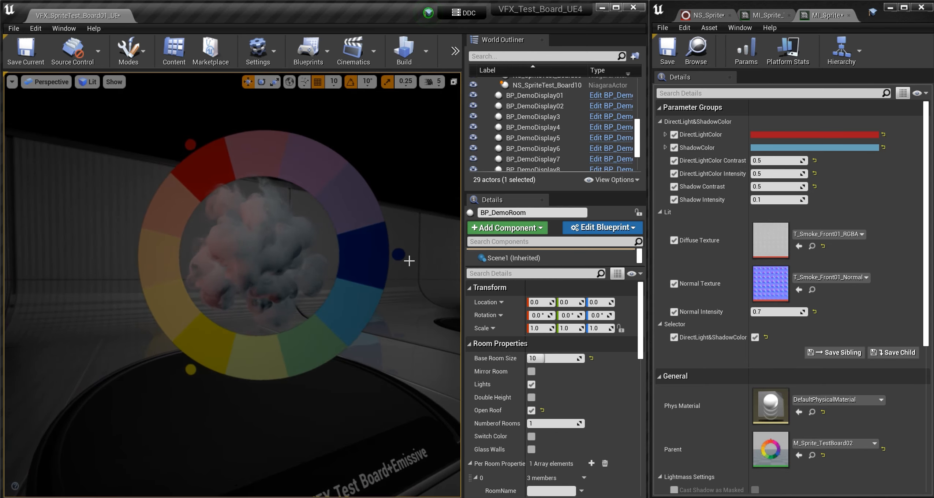
scroll(533, 139, "down", 3)
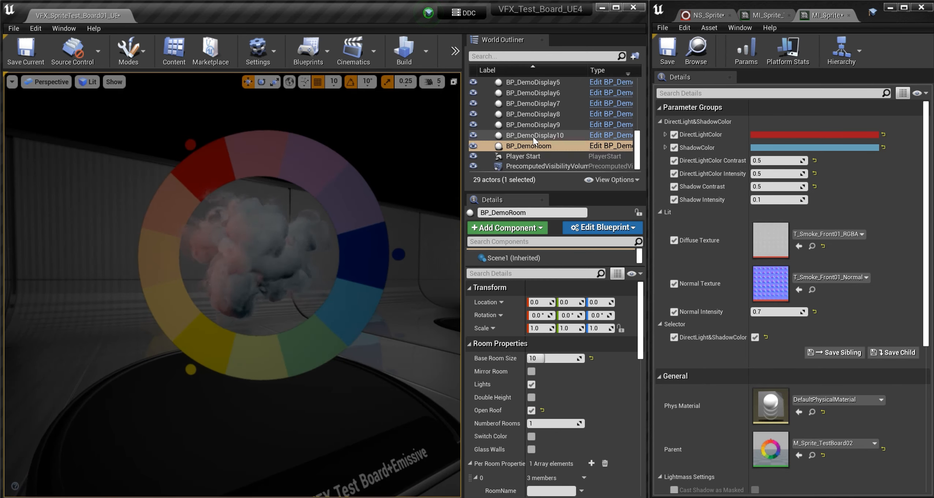
left_click(473, 145)
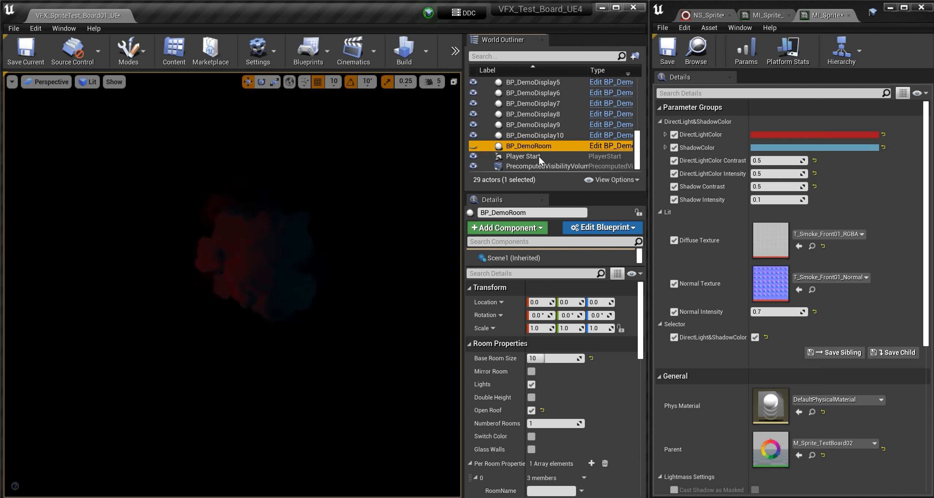
left_click(770, 200)
type("0")
left_click(768, 160)
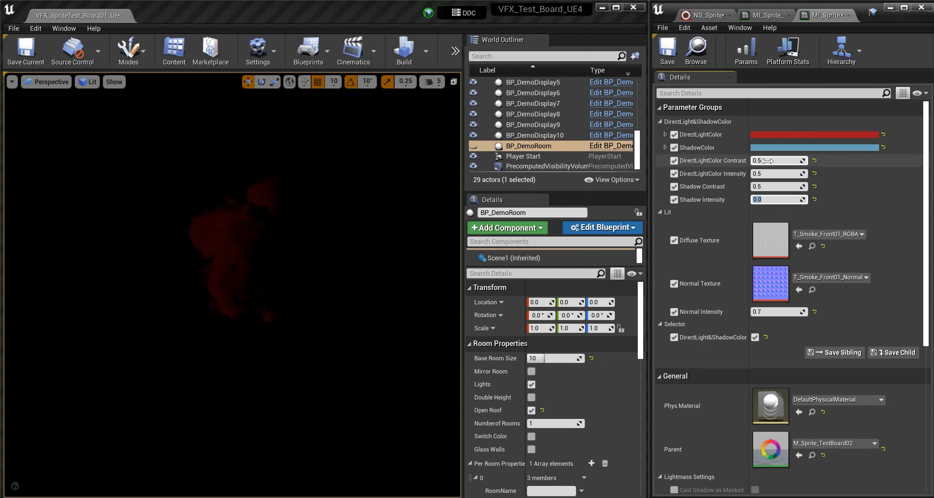
- Try the smoke's DirectLightColor Intensity at 0.0 and set it to 1.0
left_click(768, 173)
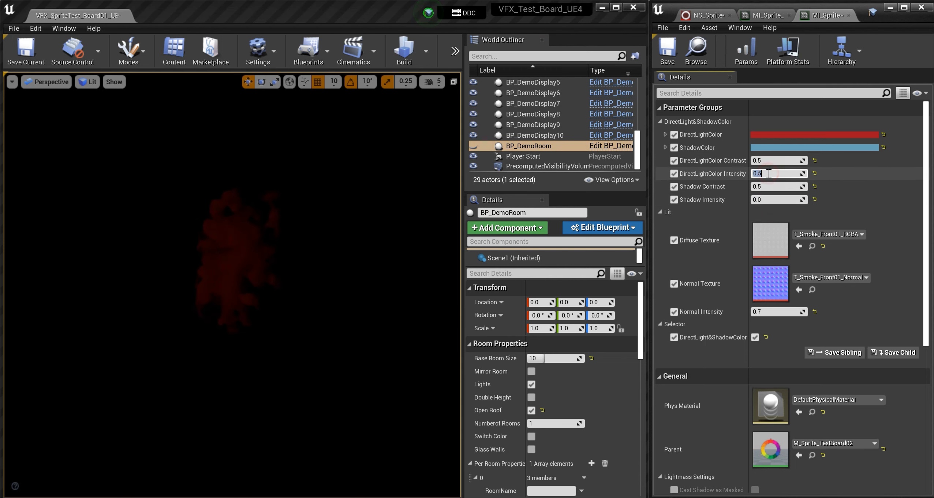
type("1")
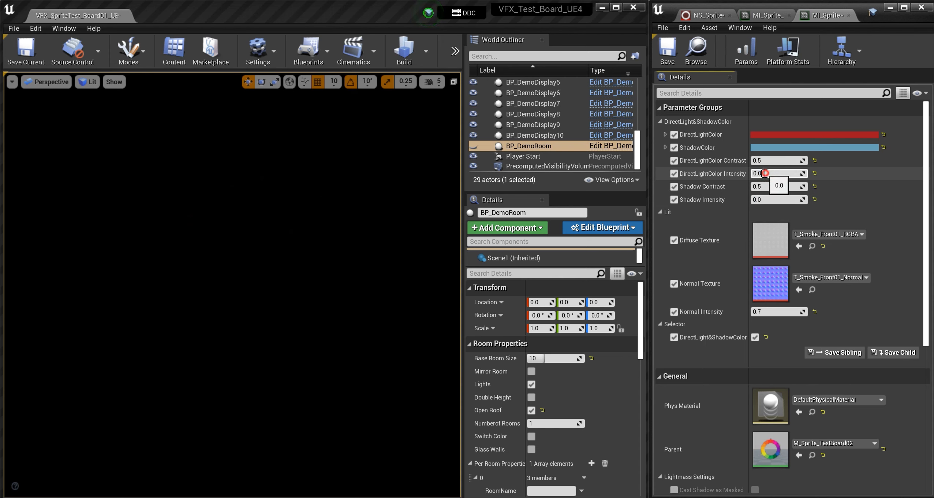
key("Return")
- Set the smoke's Shadow Intensity to 1 and view the unlit smoke from a slightly turned angle
left_click(769, 199)
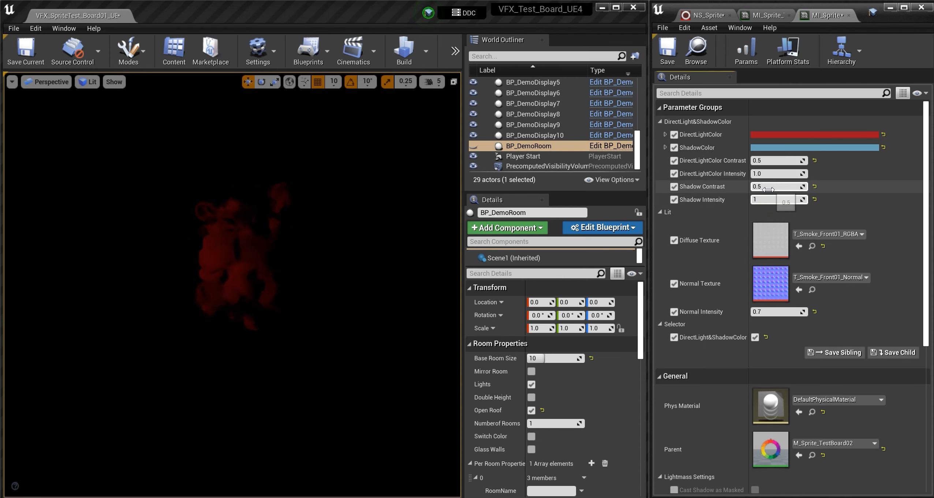
type("1")
key("Return")
left_click(769, 187)
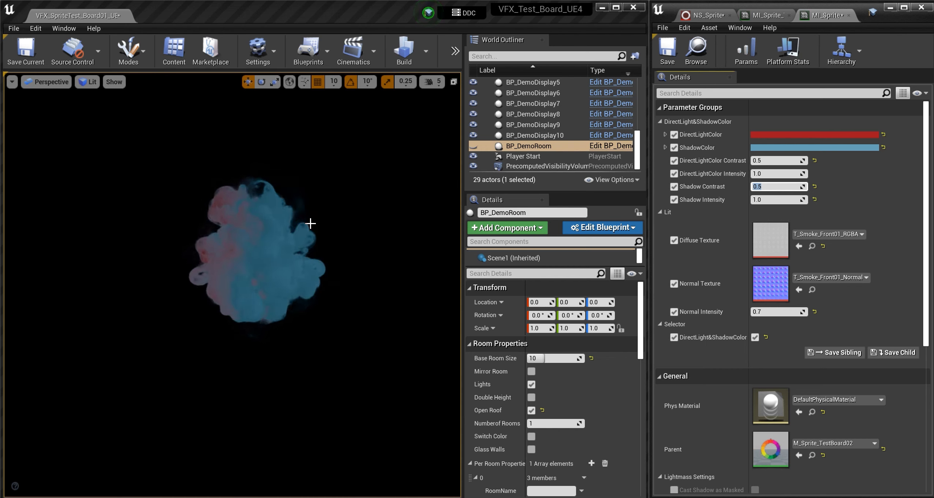
mouse_move(308, 223)
right_mouse_down()
mouse_move(290, 228)
mouse_move(327, 222)
mouse_move(291, 222)
right_mouse_up()
- Set the smoke's Shadow Intensity to 0.3 and make the BP_DemoRoom actor visible again
left_click(771, 202)
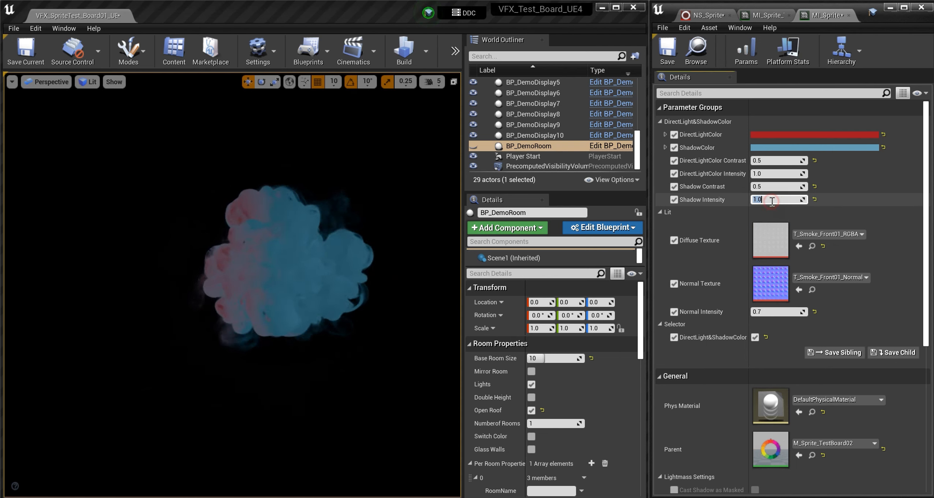
type("0.")
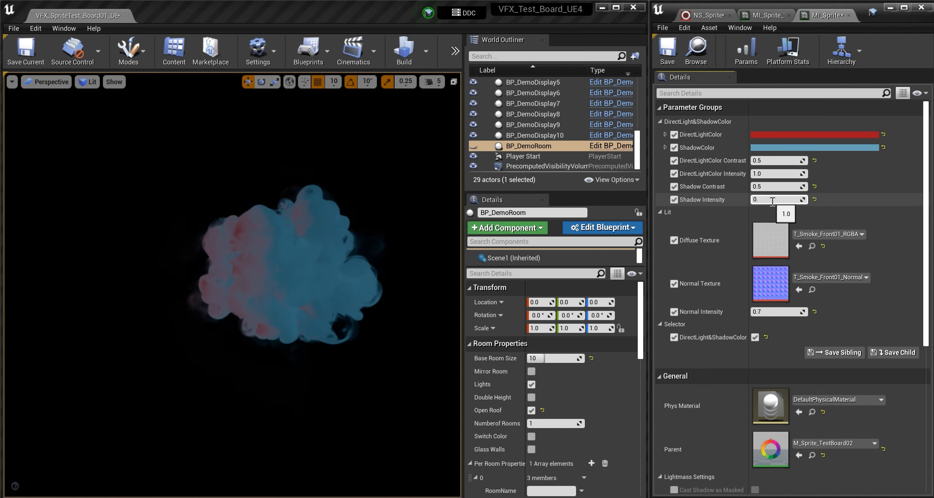
type("3")
key("Return")
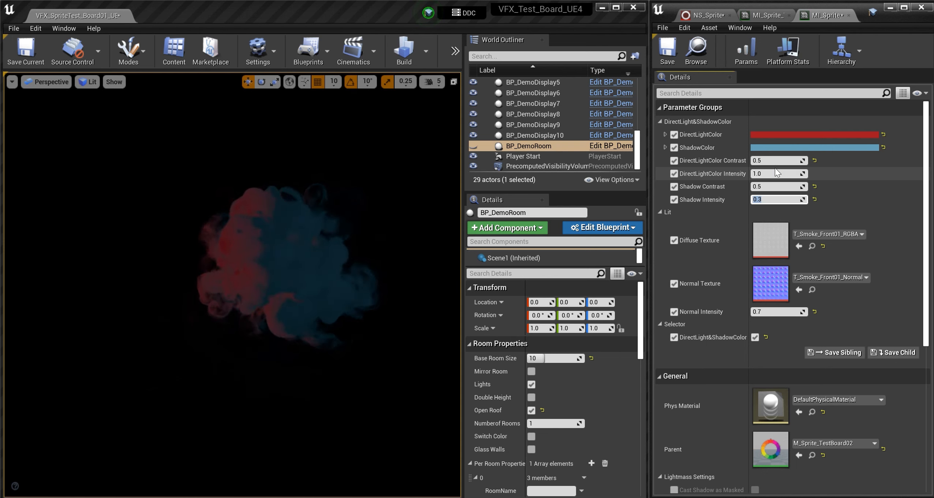
left_click(474, 146)
right_click_drag(351, 205, 435, 234)
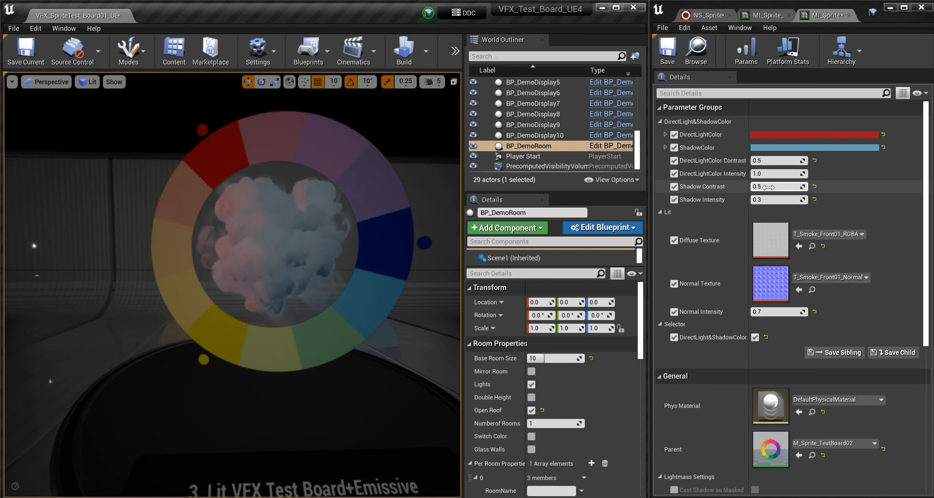
- Make BP_Sky_Sphere, ExponentialHeightFog01, SkyLight and SphereReflectionCapture visible again
scroll(533, 160, "up", 8)
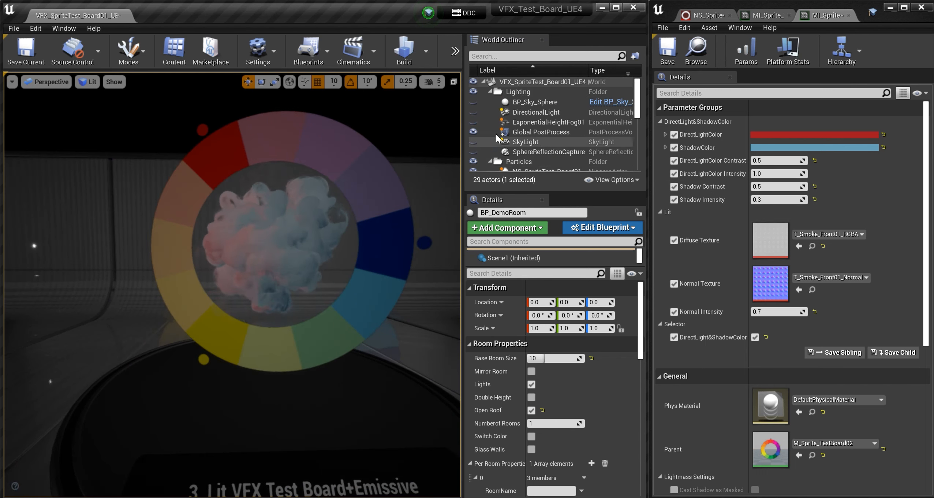
left_click(472, 104)
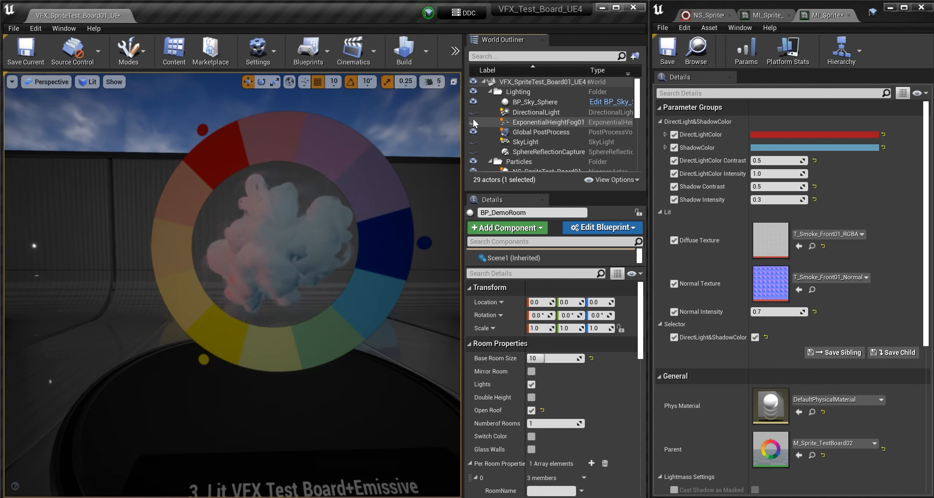
left_click(473, 121)
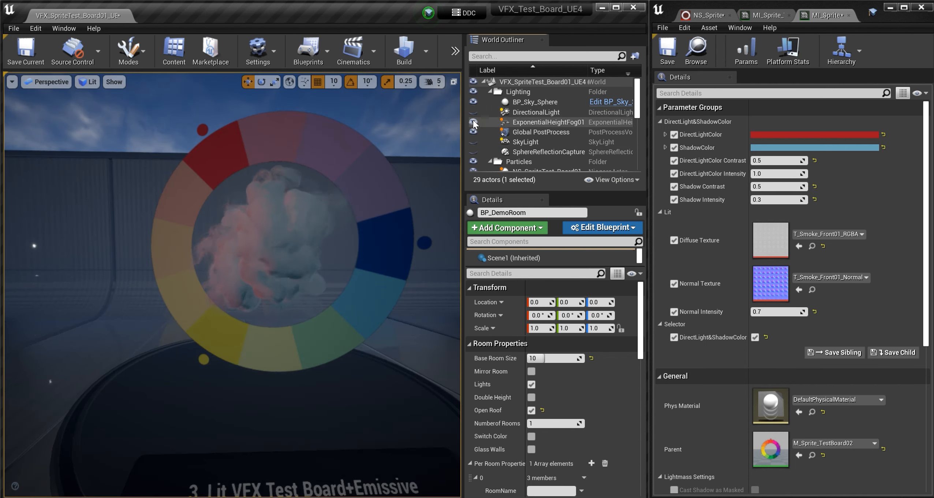
left_click(473, 143)
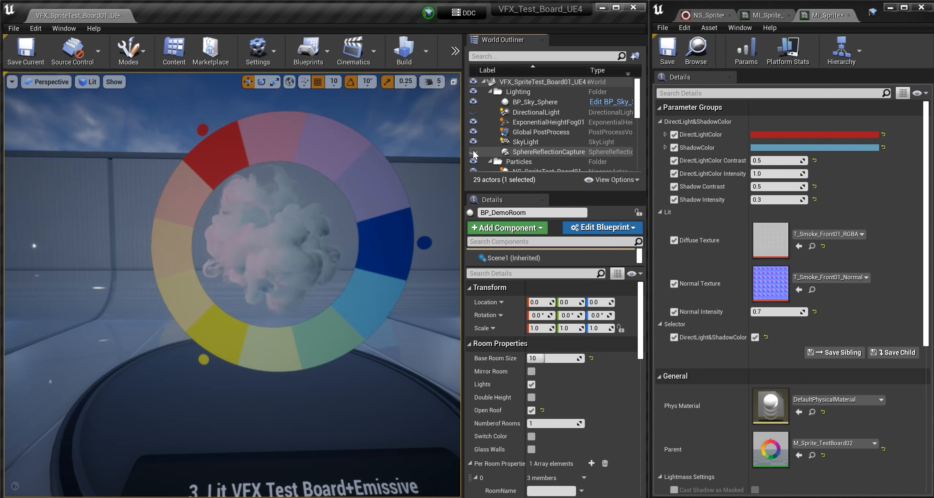
left_click(473, 151)
- Toggle the DirectionalLight's visibility several times to compare the smoke with and without it, leaving the light visible
left_click(473, 112)
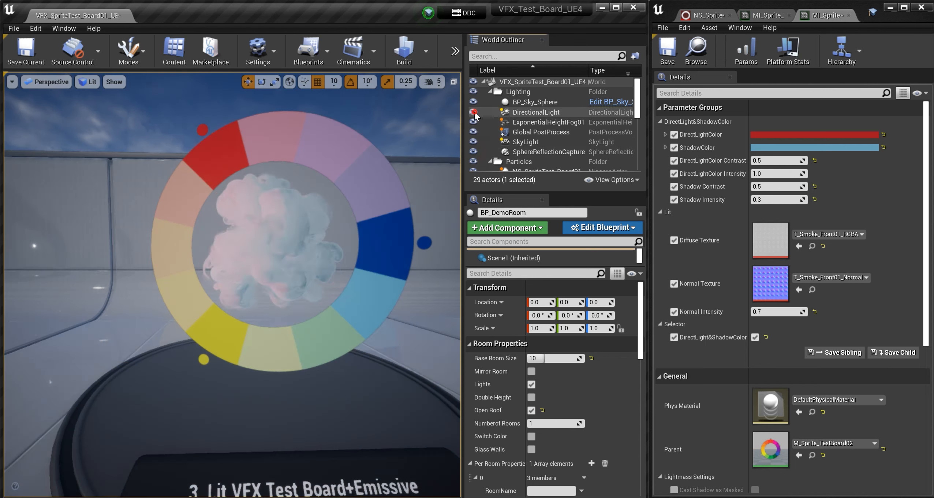
left_click(473, 112)
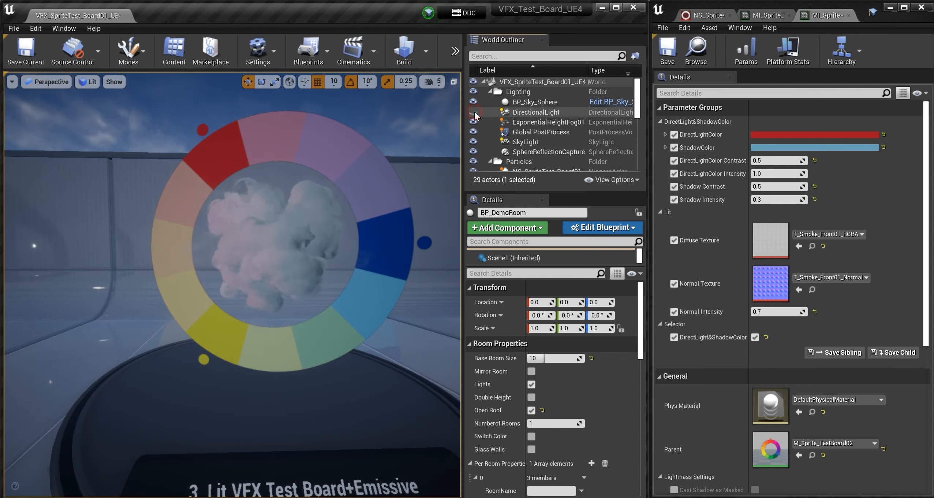
left_click(473, 112)
left_click(473, 112)
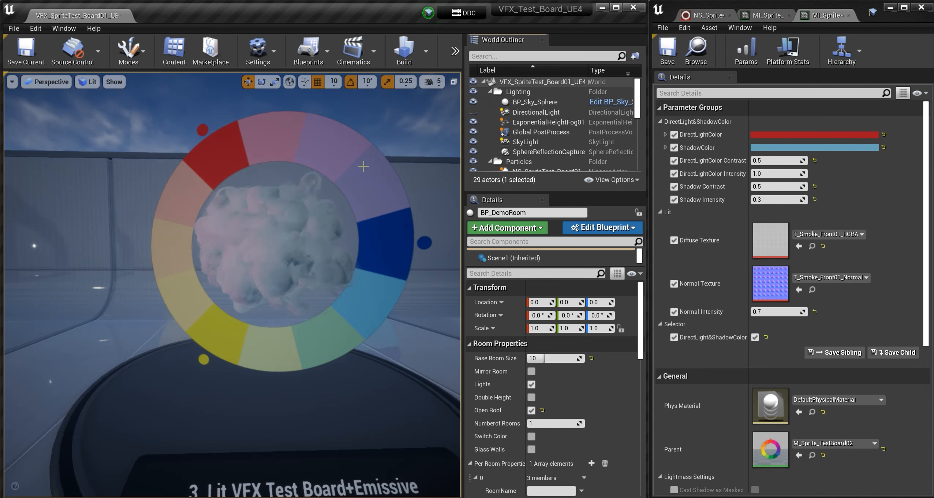
left_click(474, 112)
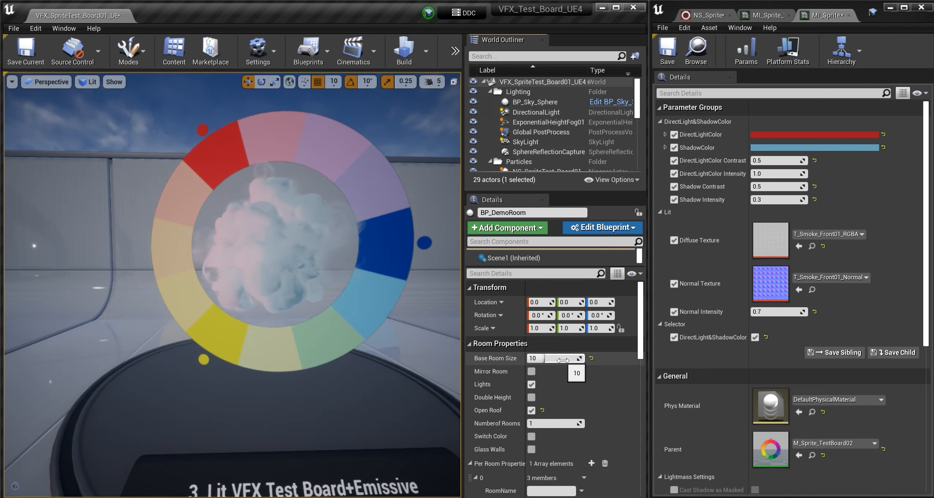
- Set the DirectionalLight's intensity to 10 lux, then return it to 1 lux to compare the smoke's shading
left_click(536, 112)
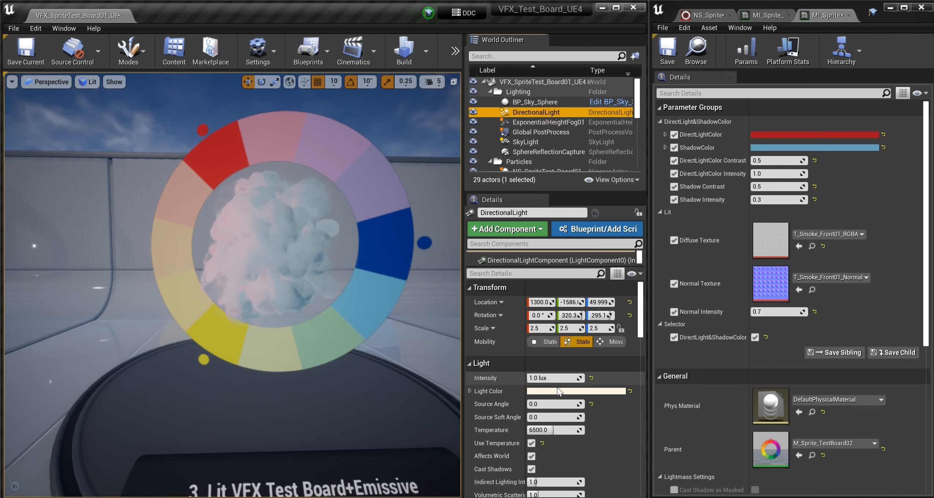
left_click(555, 377)
type("10")
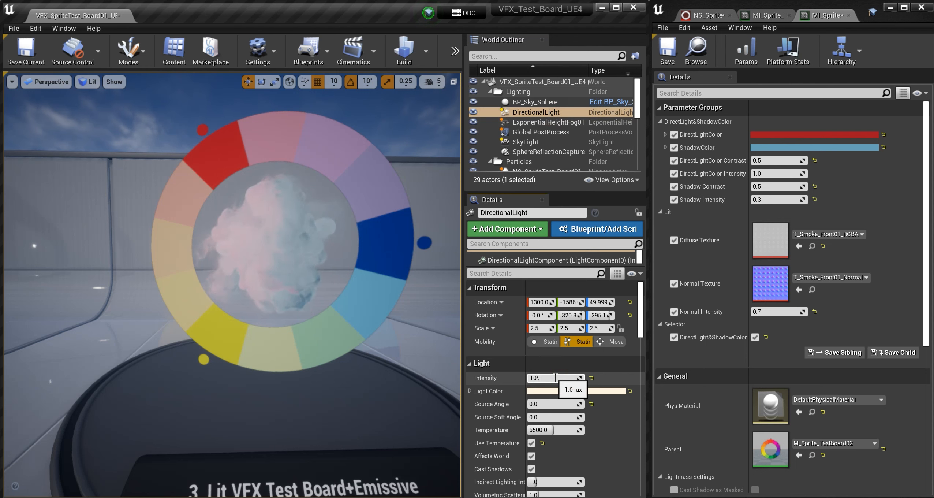
key("Return")
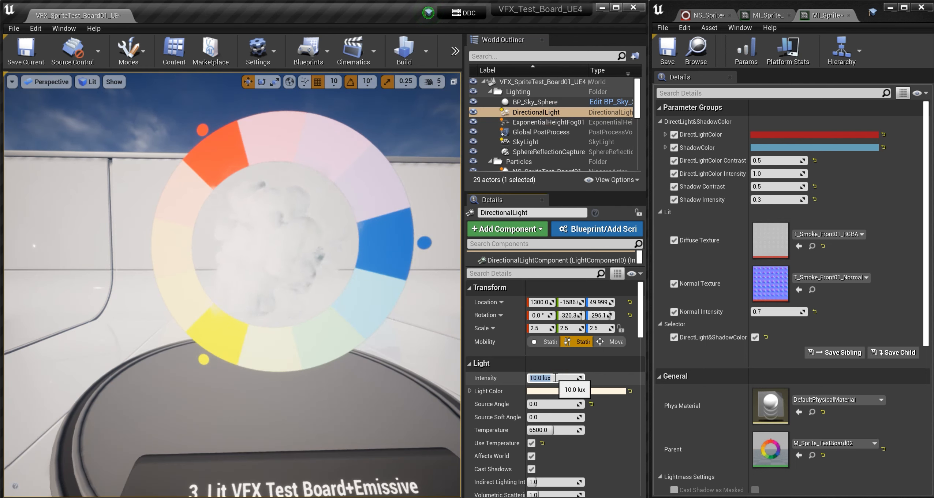
type("2")
key("Return")
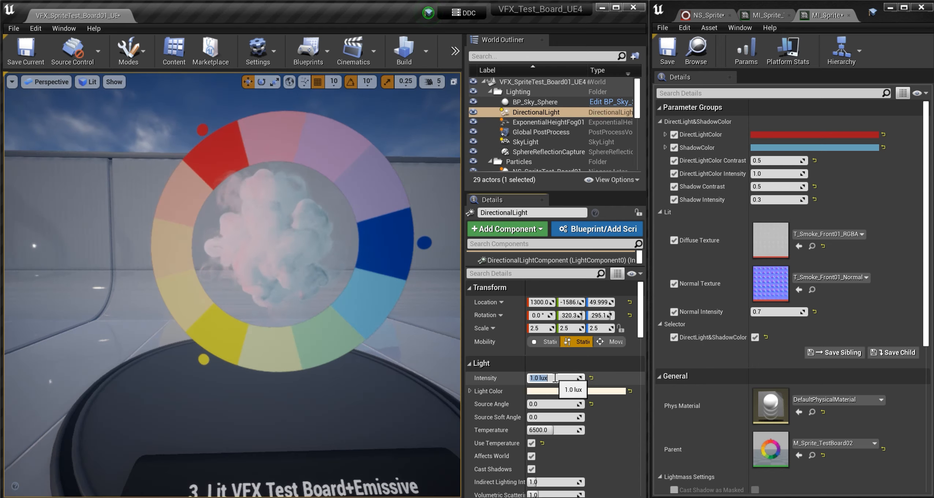
- Raise the DirectionalLight's intensity stepwise through 3, 4, 5, 6, 7, 8 and 10 lux, and return it to 1 lux
type("3")
key("Return")
type("4")
key("Return")
type("5")
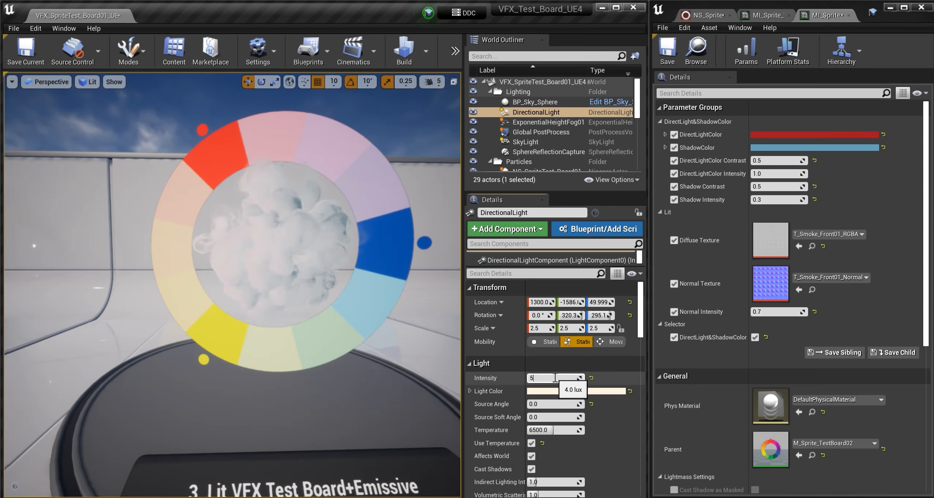
key("Return")
type("6")
key("Return")
type("7")
key("Return")
type("8")
key("Return")
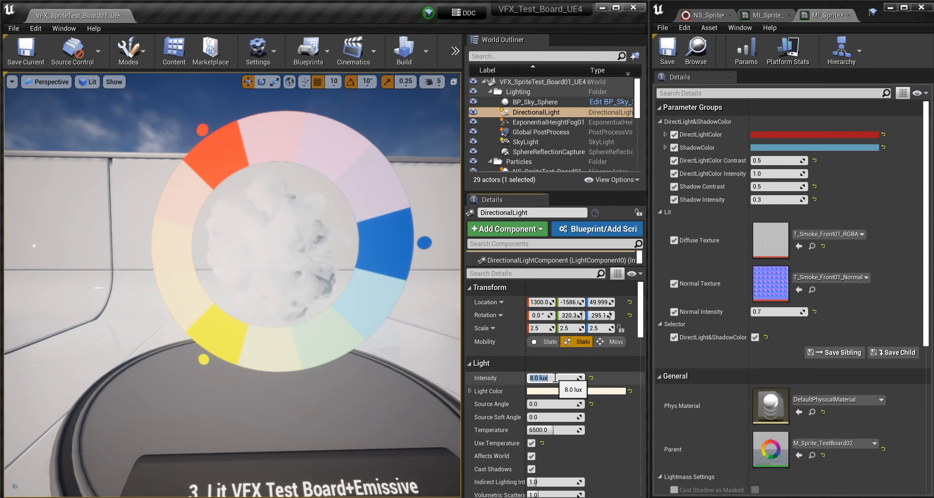
type("10")
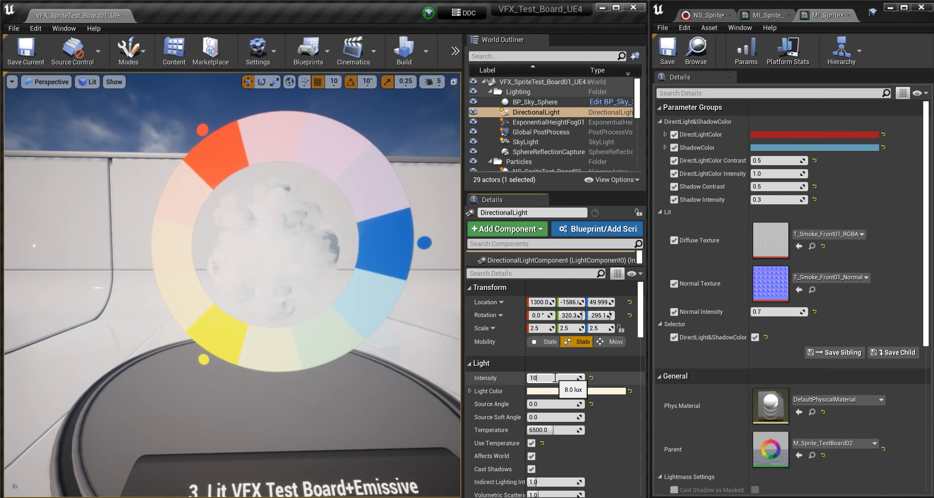
key("Return")
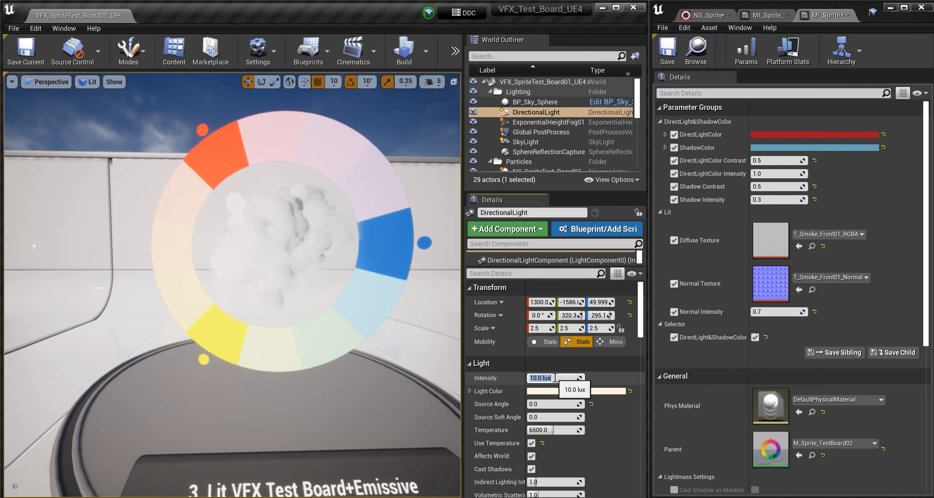
type("1")
key("Return")
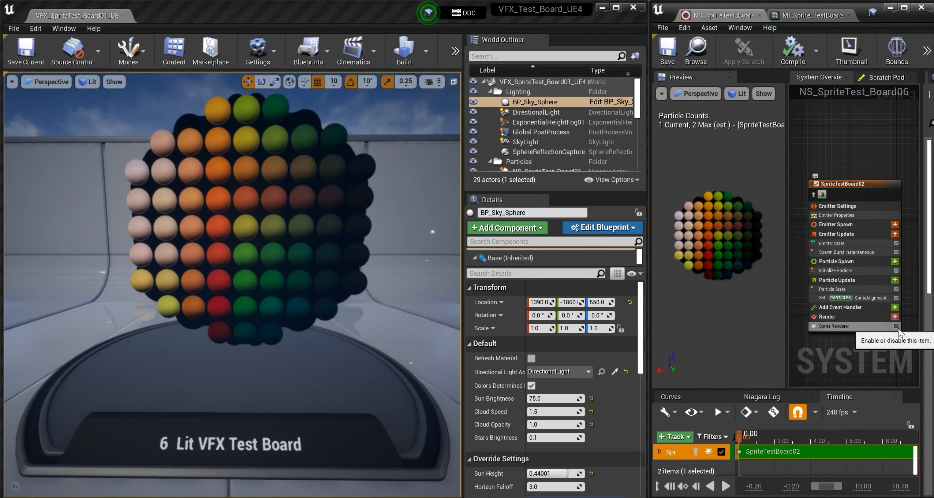
- Disable and re-enable the Sprite Renderer of the SpriteTestBoard02 emitter in NS_SpriteTest_Board06
left_click(898, 327)
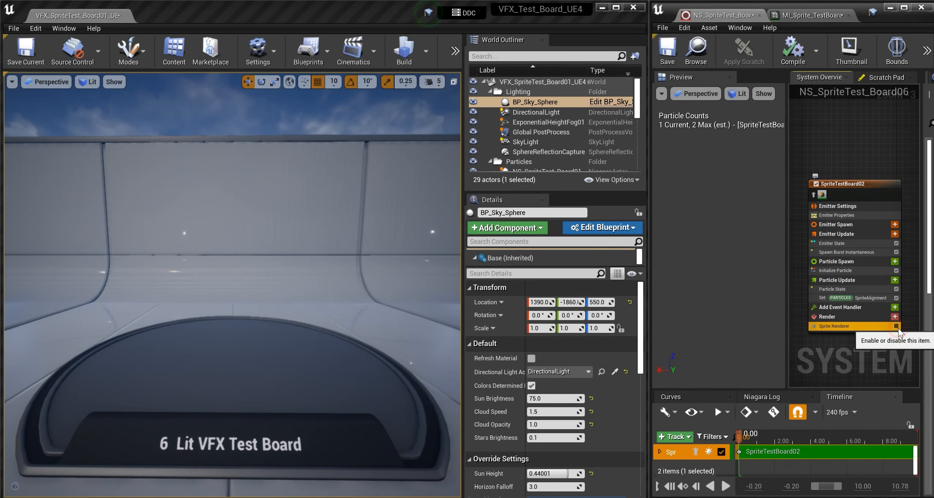
left_click(898, 327)
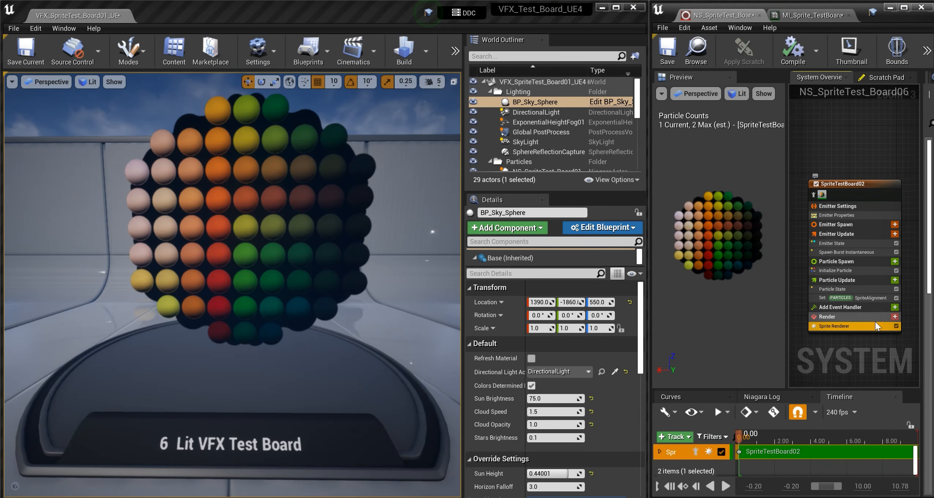
- Try Normal Intensity values of 1, 0 and 1 on the MI_Sprite_TestBoard06 material instance, and return it to 2
left_click(803, 15)
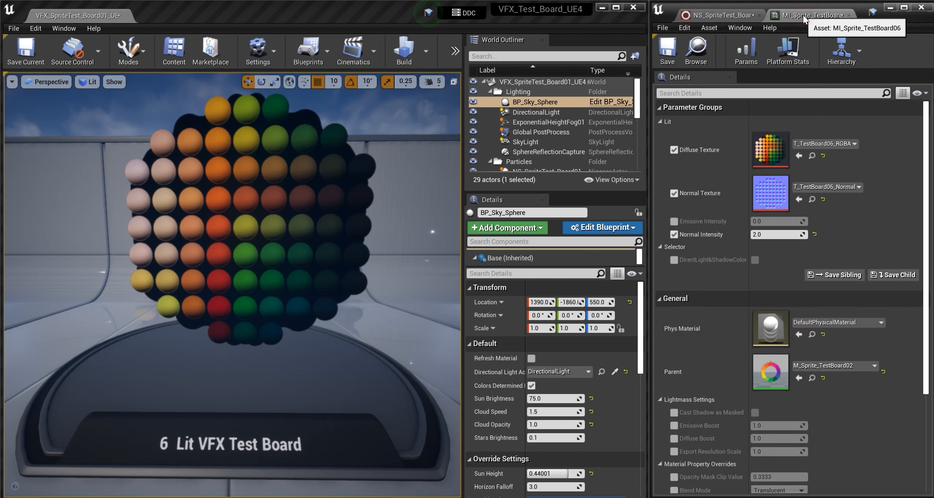
left_click(768, 232)
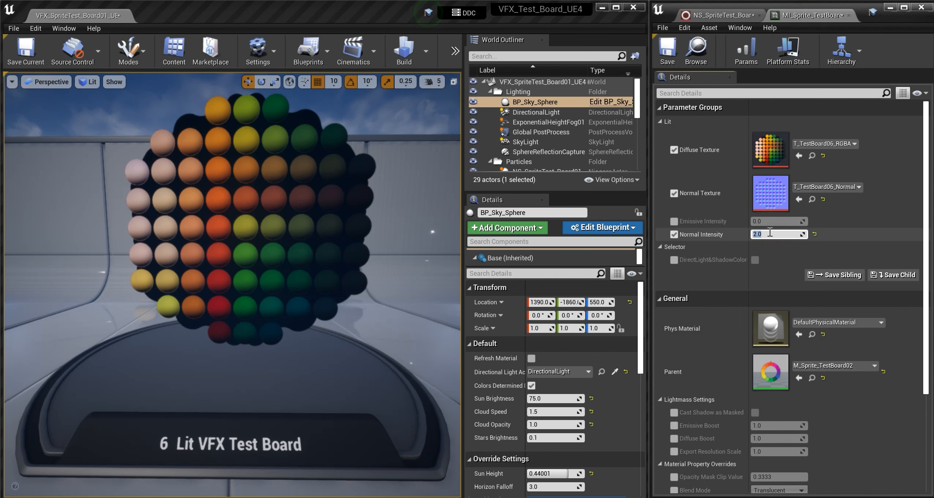
type("1.0")
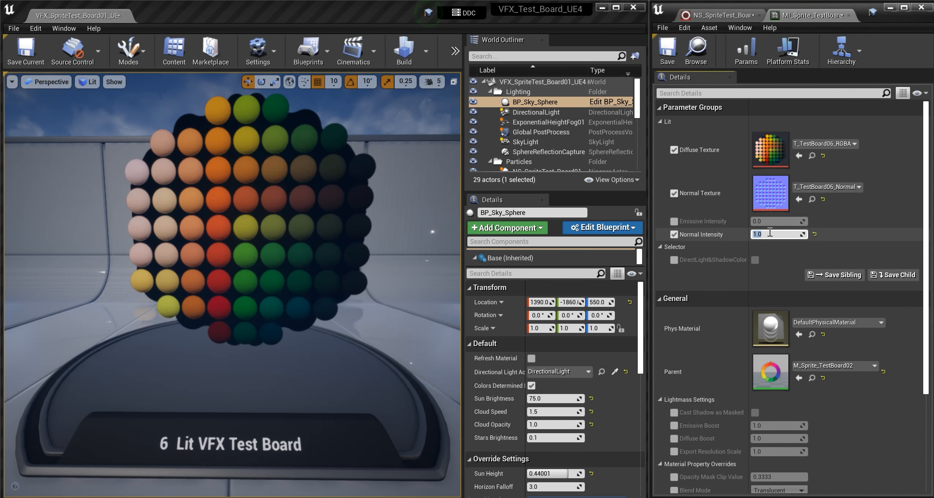
key("Return")
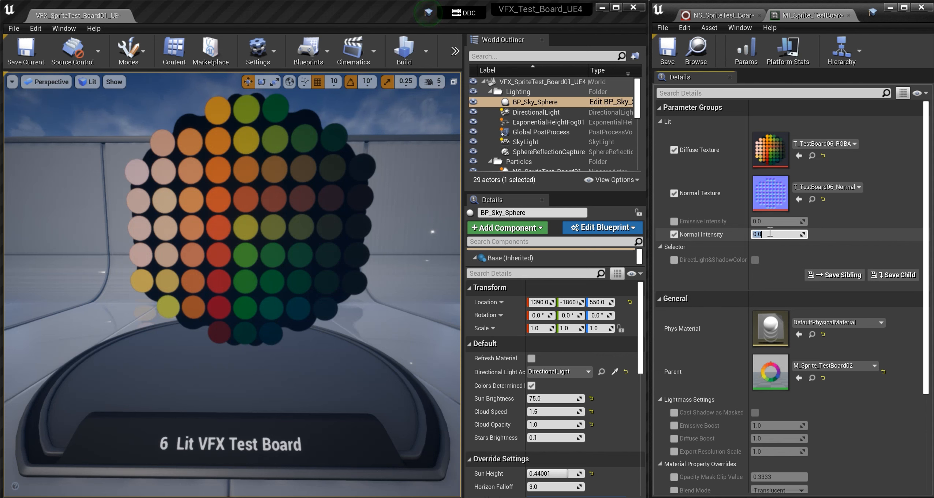
type("1")
key("Return")
type("2")
key("Return")
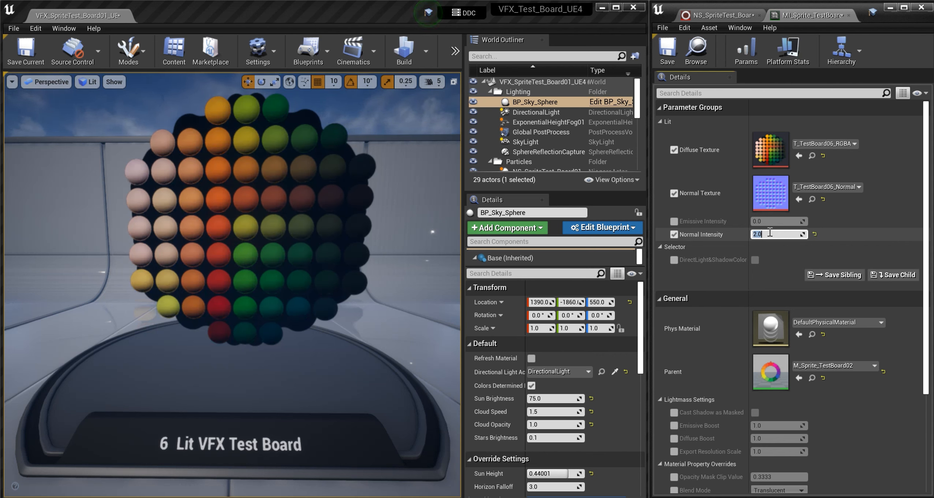
- Hide BP_Sky_Sphere and toggle the DirectionalLight's visibility several times to compare board 6, leaving the light hidden
left_click(473, 101)
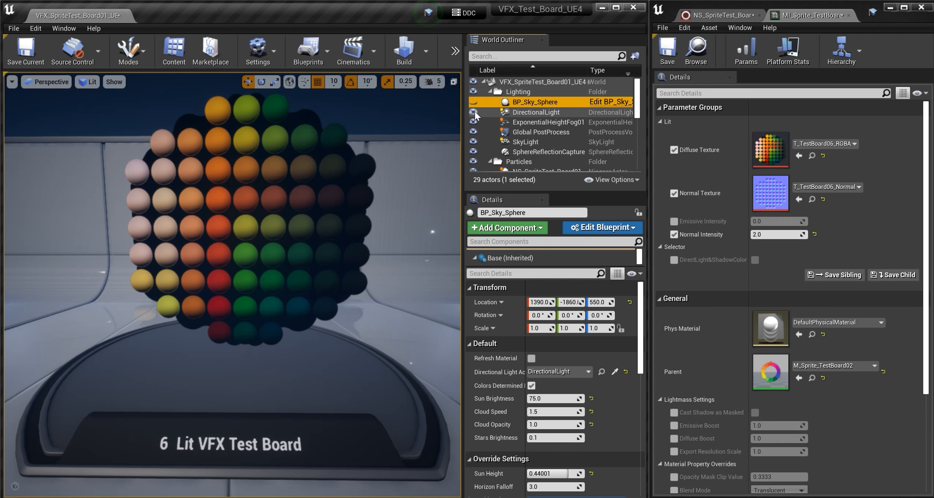
left_click(474, 112)
left_click(475, 112)
left_click(474, 111)
left_click(474, 111)
left_click(474, 112)
left_click(474, 111)
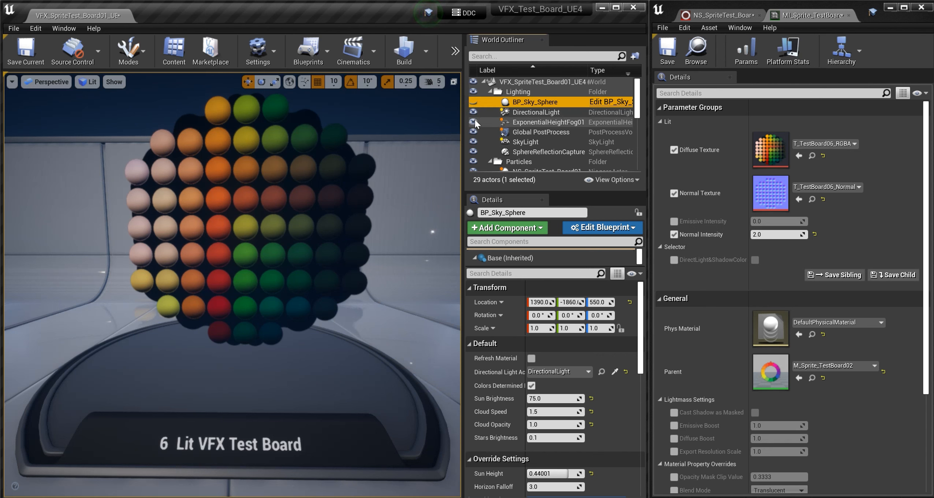
left_click(473, 112)
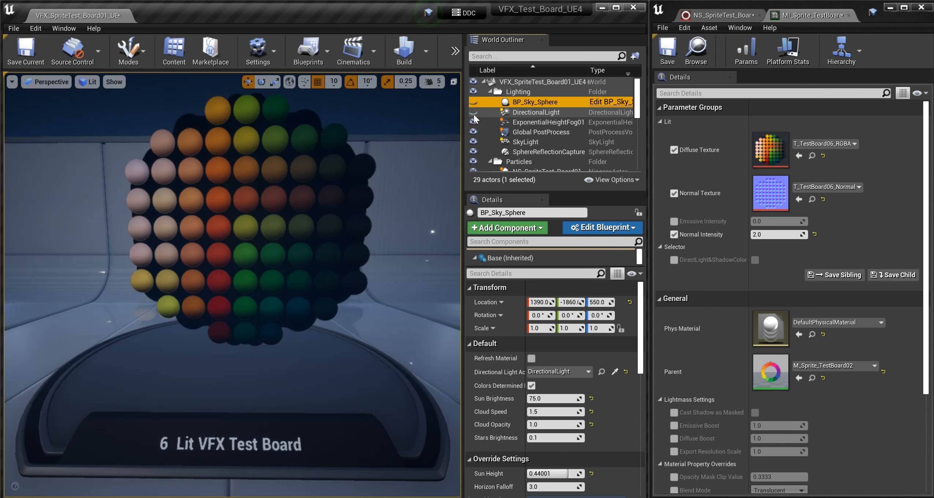
- Toggle ExponentialHeightFog01's visibility off and on twice to compare board 6 with and without fog
left_click(474, 122)
left_click(473, 122)
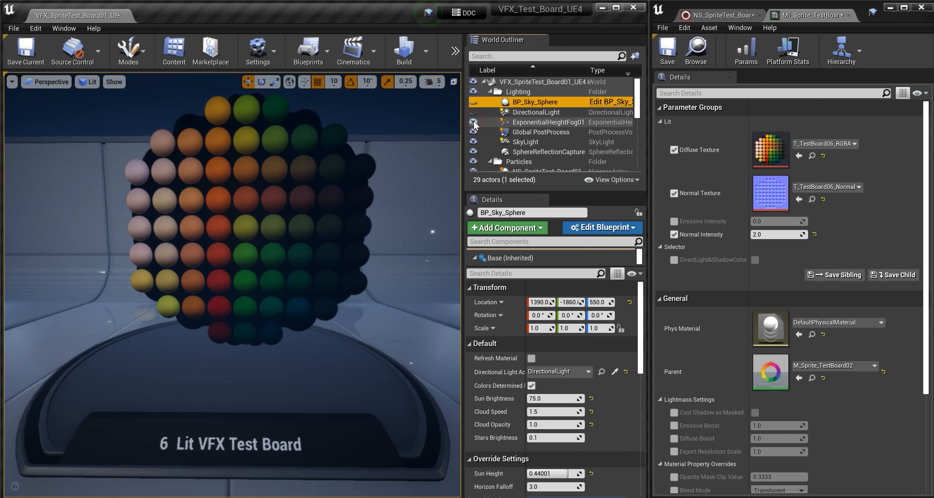
left_click(473, 121)
left_click(473, 122)
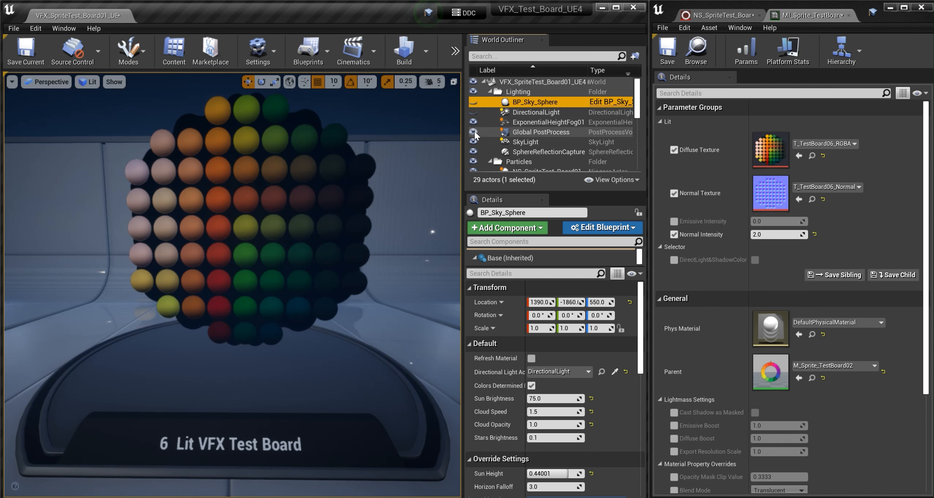
- Hide SkyLight, SphereReflectionCapture and ExponentialHeightFog01, toggling the SkyLight once more for comparison
left_click(474, 142)
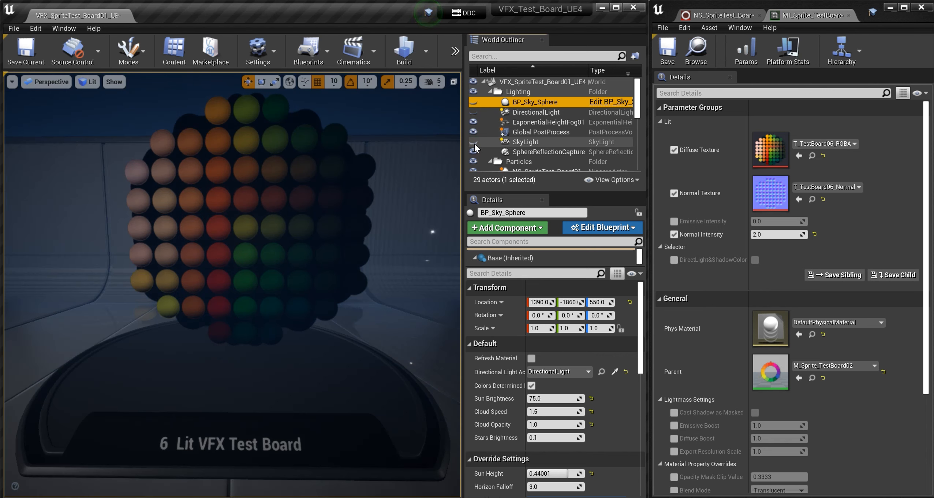
left_click(473, 142)
left_click(474, 142)
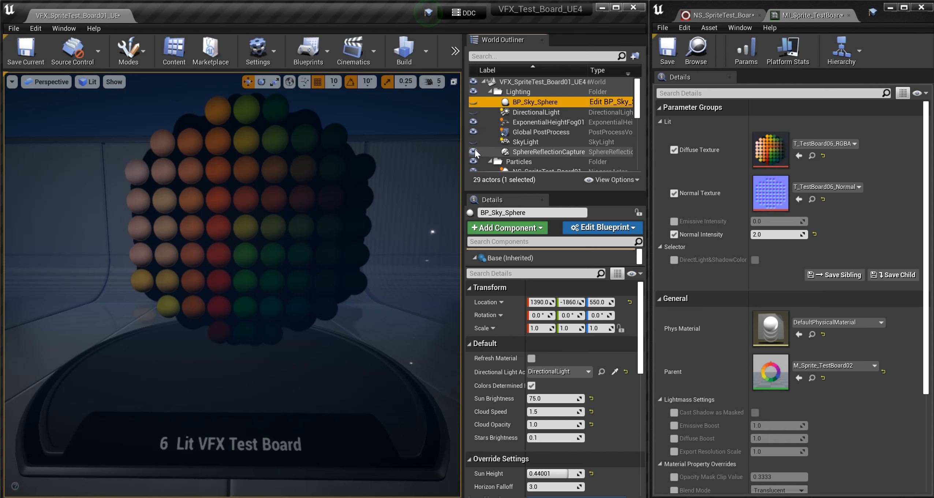
left_click(474, 150)
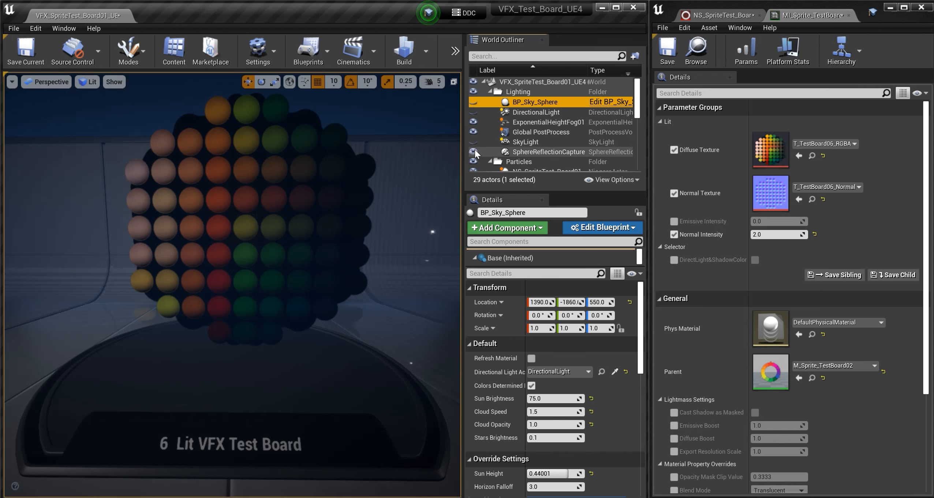
left_click(475, 121)
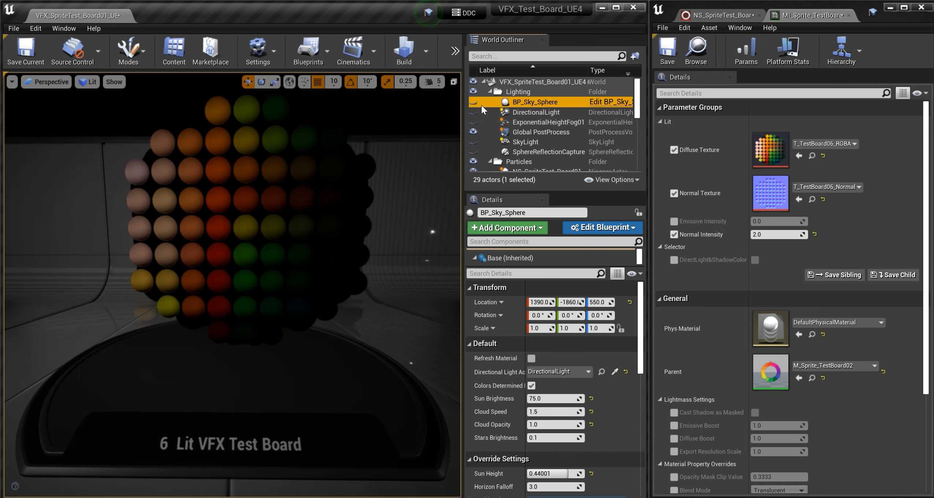
- Hide Global PostProcess and make it visible again to compare its effect on board 6
scroll(474, 130, "down", 3)
scroll(474, 130, "up", 1)
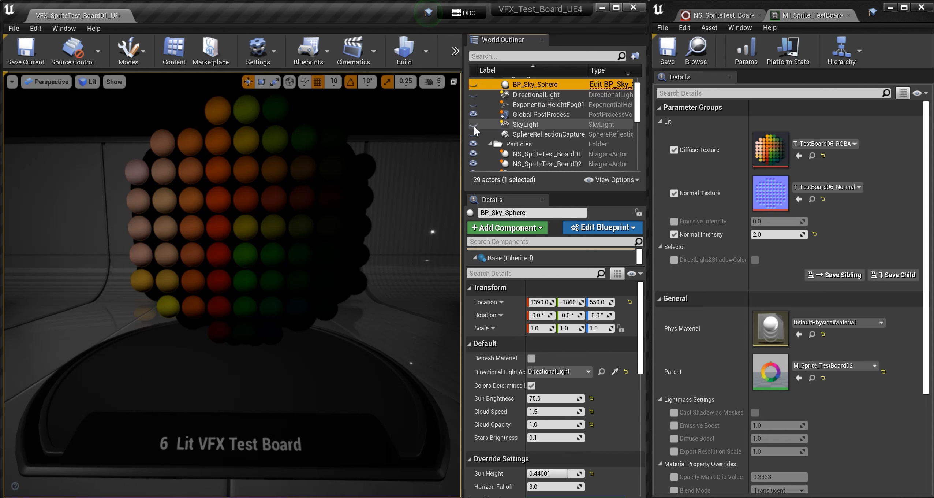
left_click(475, 115)
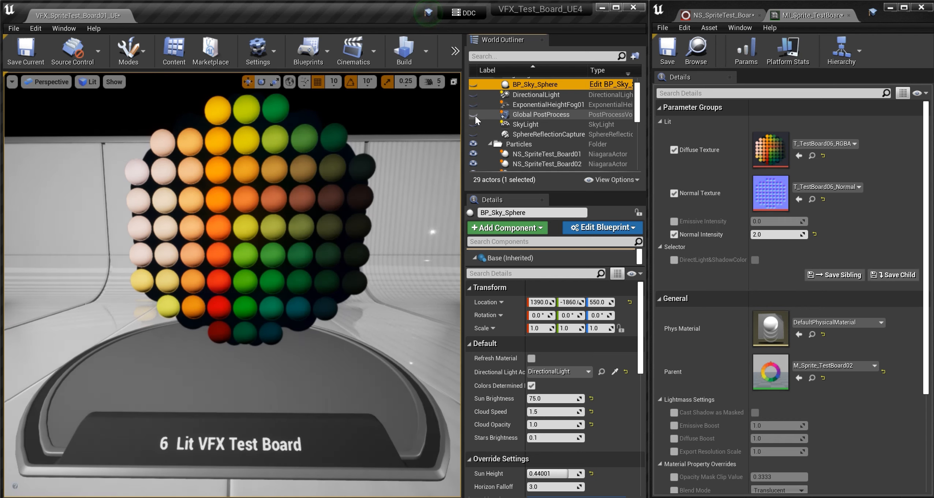
left_click(474, 114)
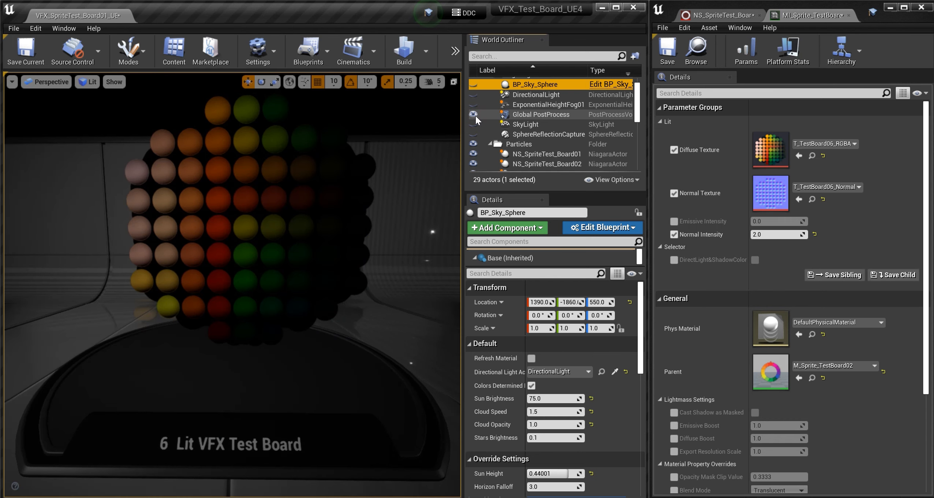
- Locate the BP_DemoRoom actor among the level's actors
scroll(475, 116, "down", 8)
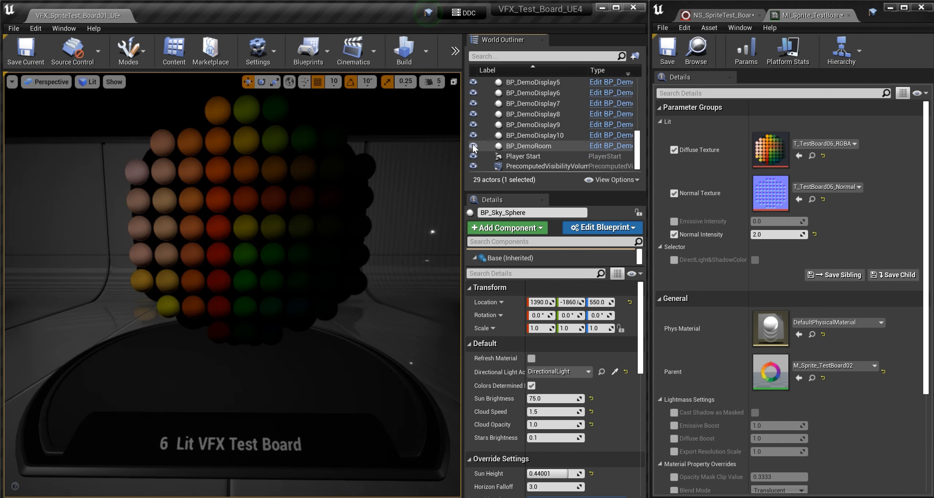